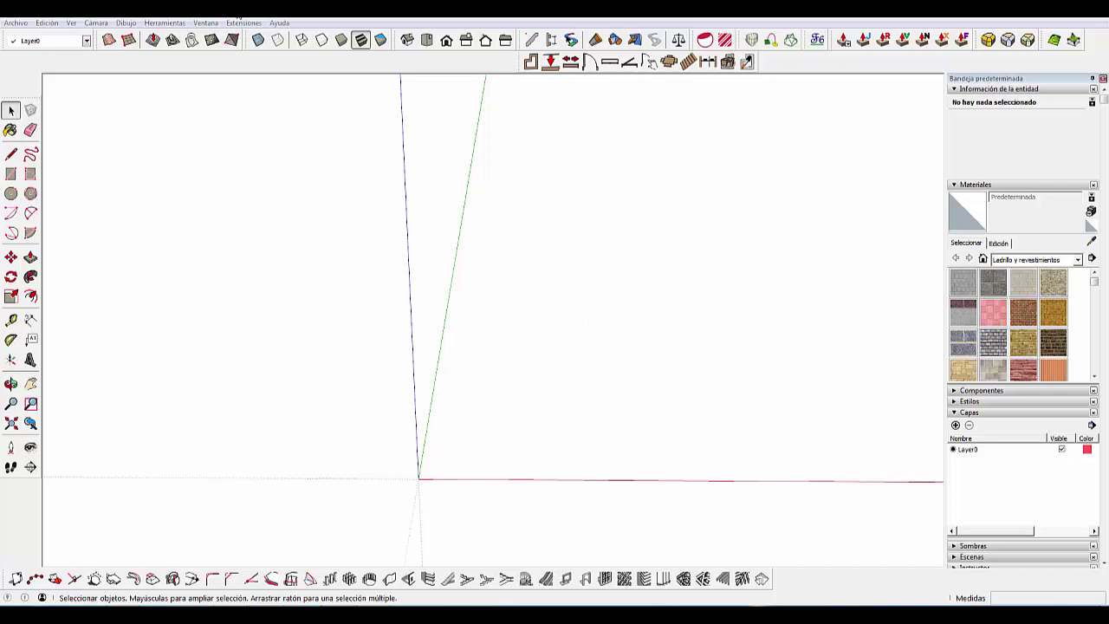
- Check the Extensiones menu for Stair Maker, then open the Ventana menu
click(242, 23)
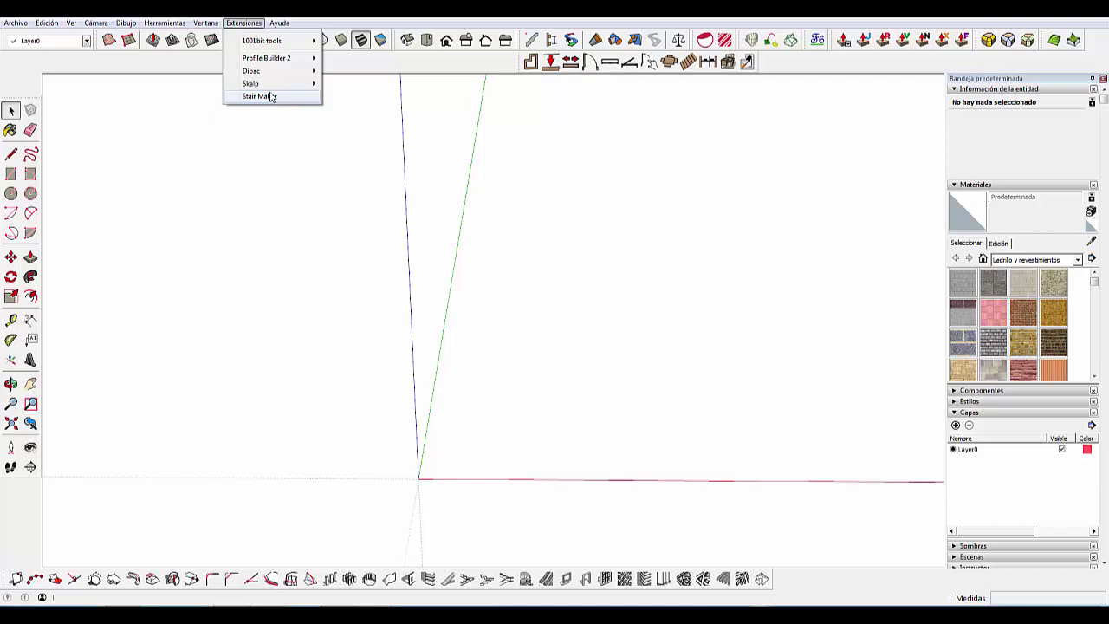
click(279, 22)
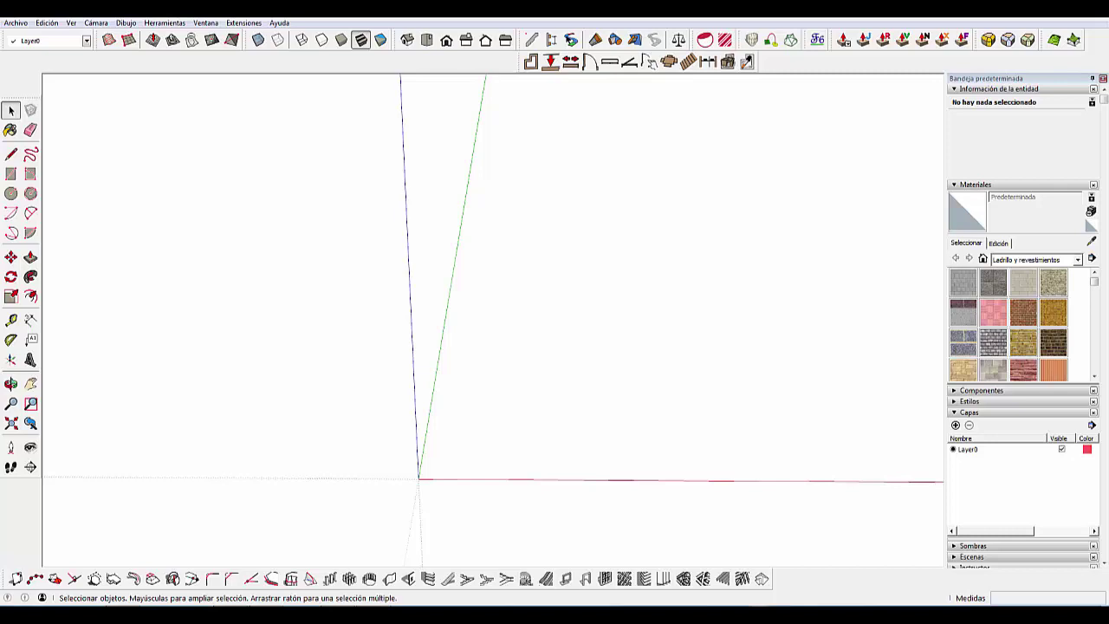
click(246, 23)
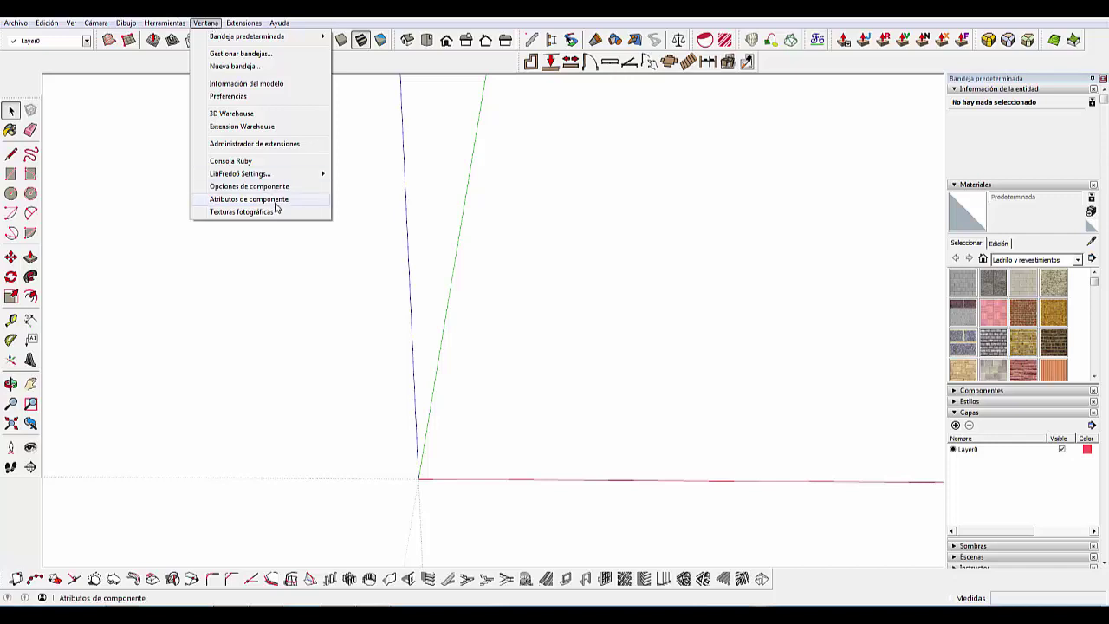
- In the extension manager, browse to Stair_Maker_v4.rbz, then cancel the install
click(263, 144)
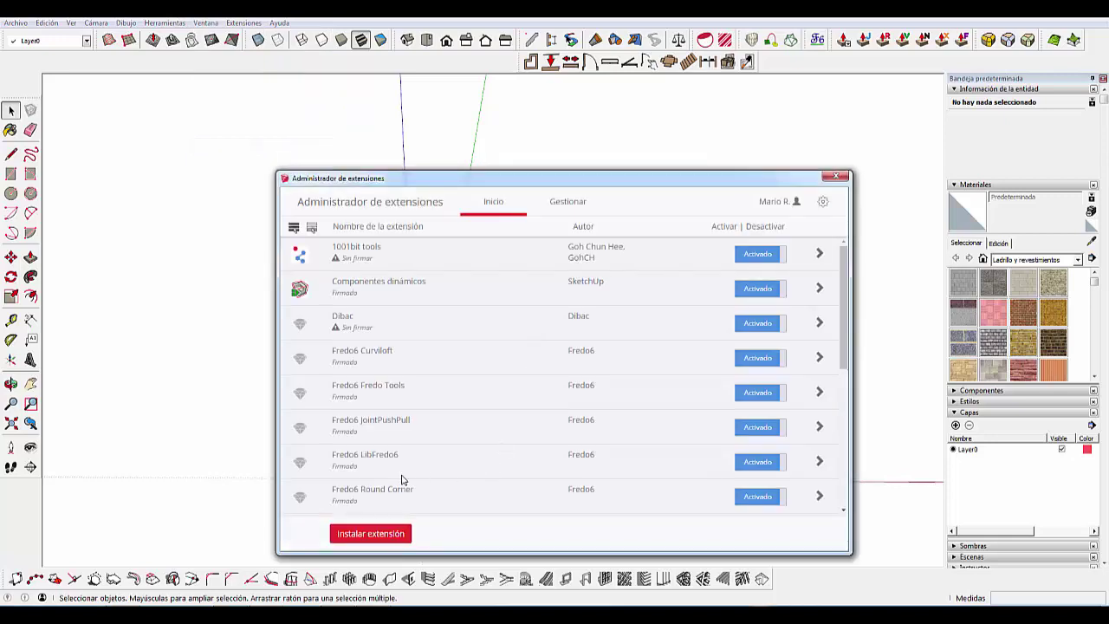
drag(414, 180, 298, 100)
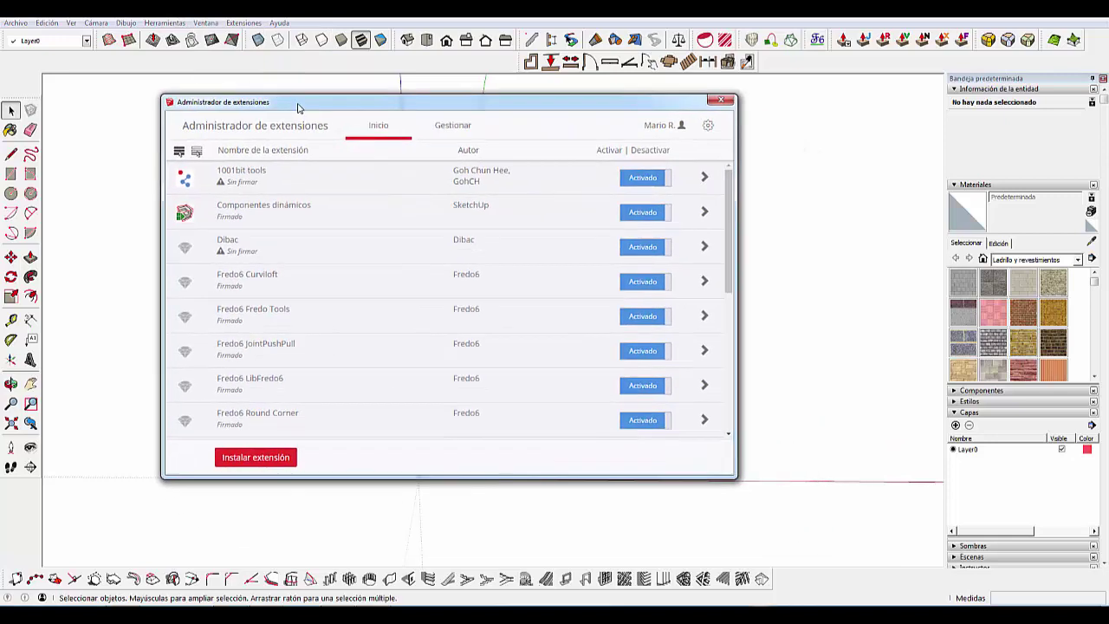
click(260, 460)
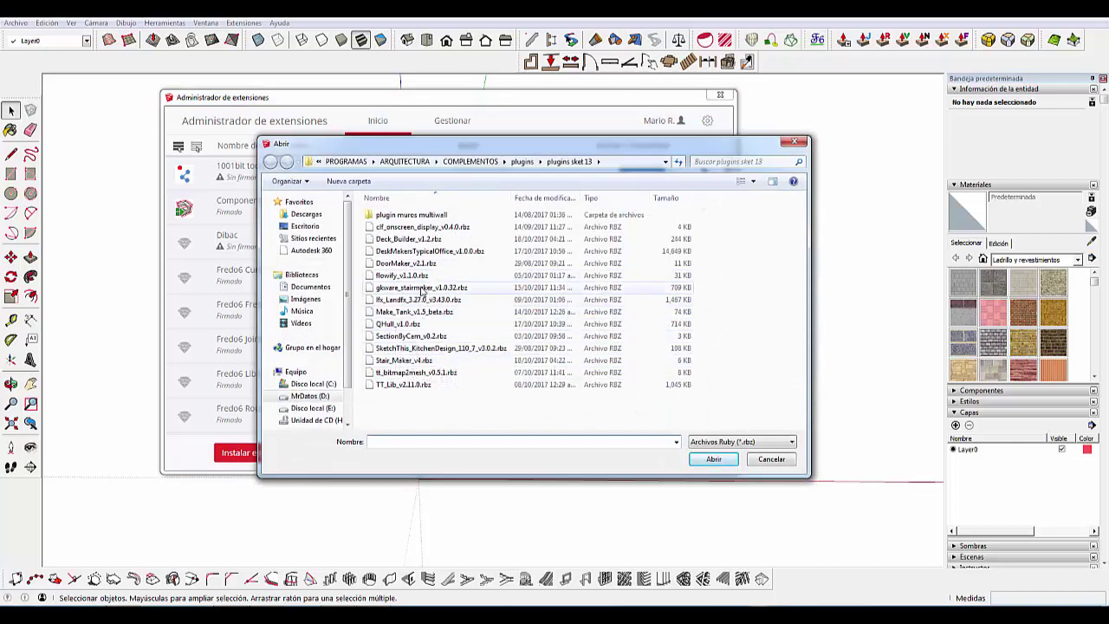
click(422, 361)
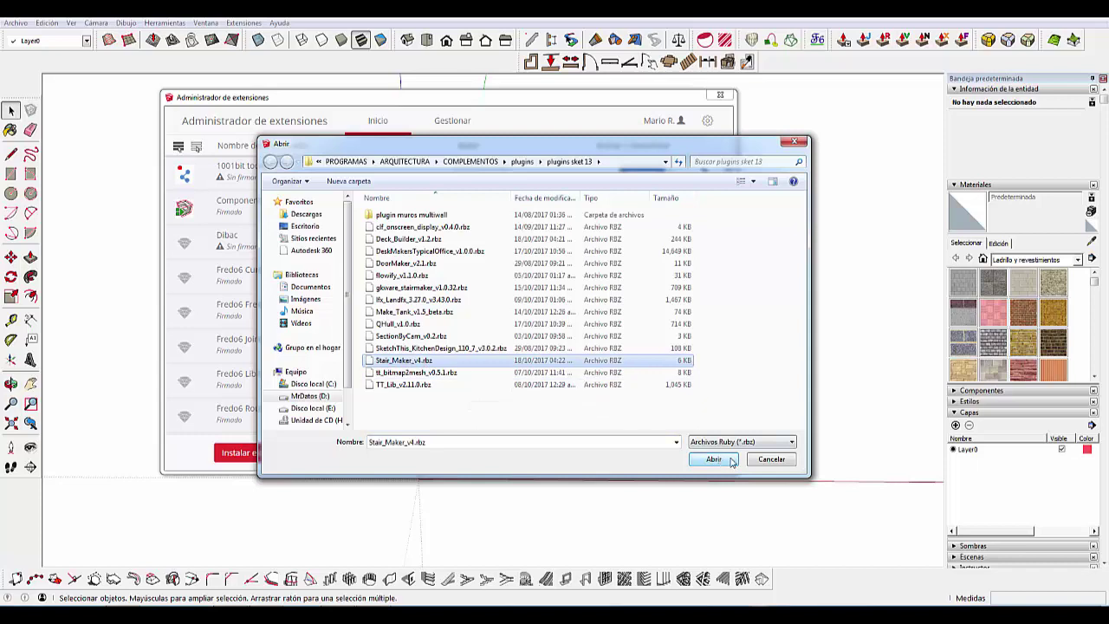
click(769, 466)
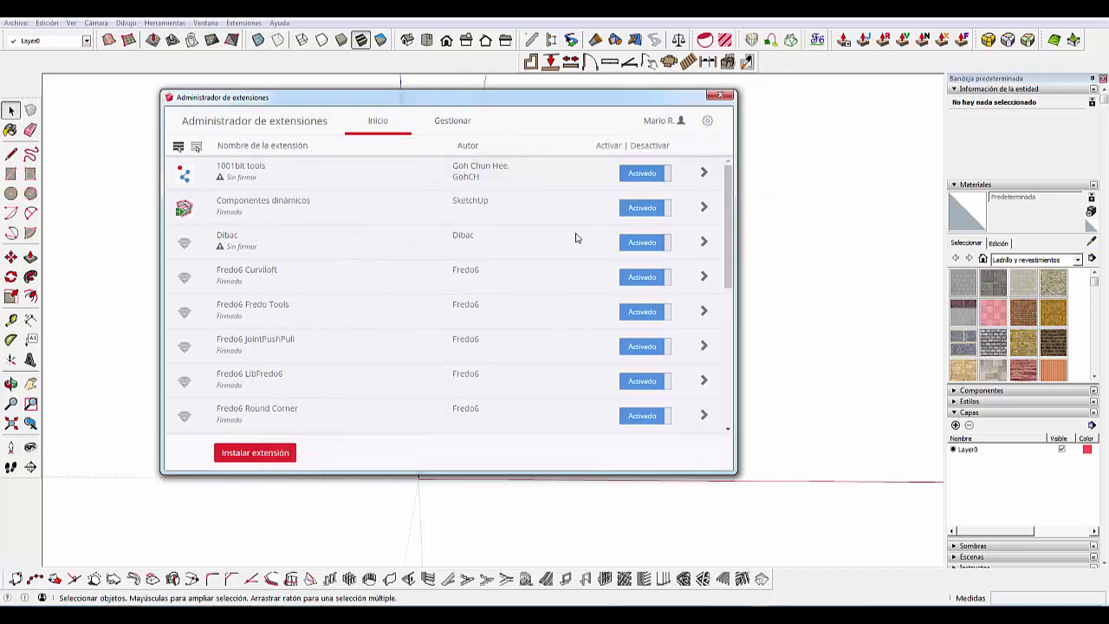
- Confirm Stair Maker is listed as Activado, close the manager, and orbit the empty view
drag(733, 244, 718, 419)
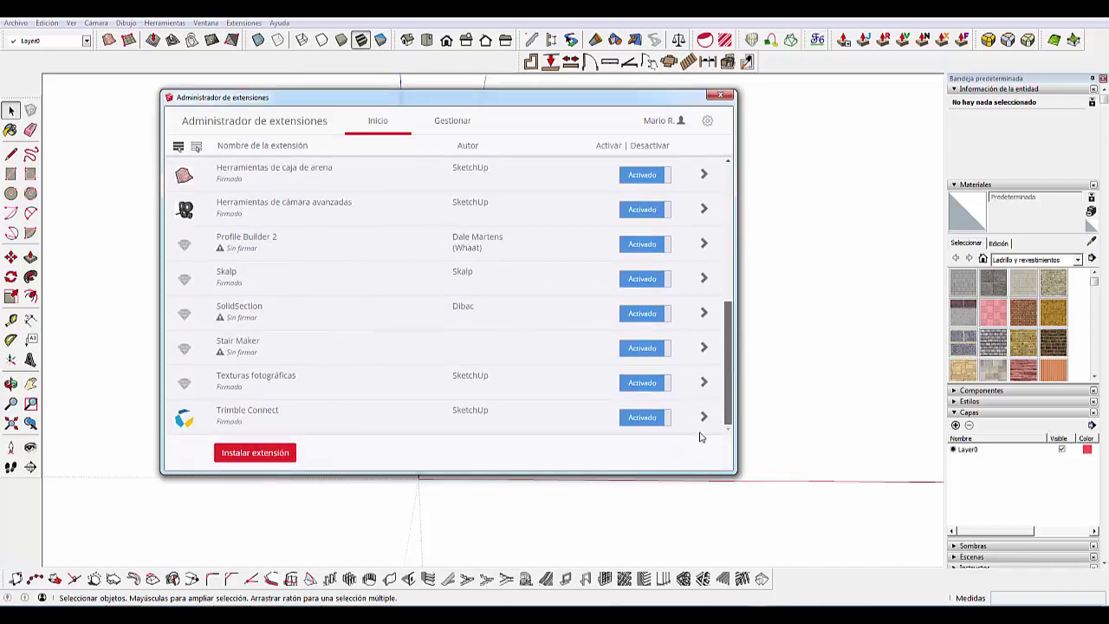
click(721, 95)
mouse_move(589, 334)
middle_down()
mouse_move(383, 289)
mouse_move(368, 373)
mouse_move(332, 178)
mouse_move(349, 300)
mouse_move(224, 362)
mouse_move(230, 304)
middle_up()
scroll(380, 292, down, 2)
scroll(380, 293, down, 2)
- Launch Stair Maker and set its Stair Type to Normal
click(244, 22)
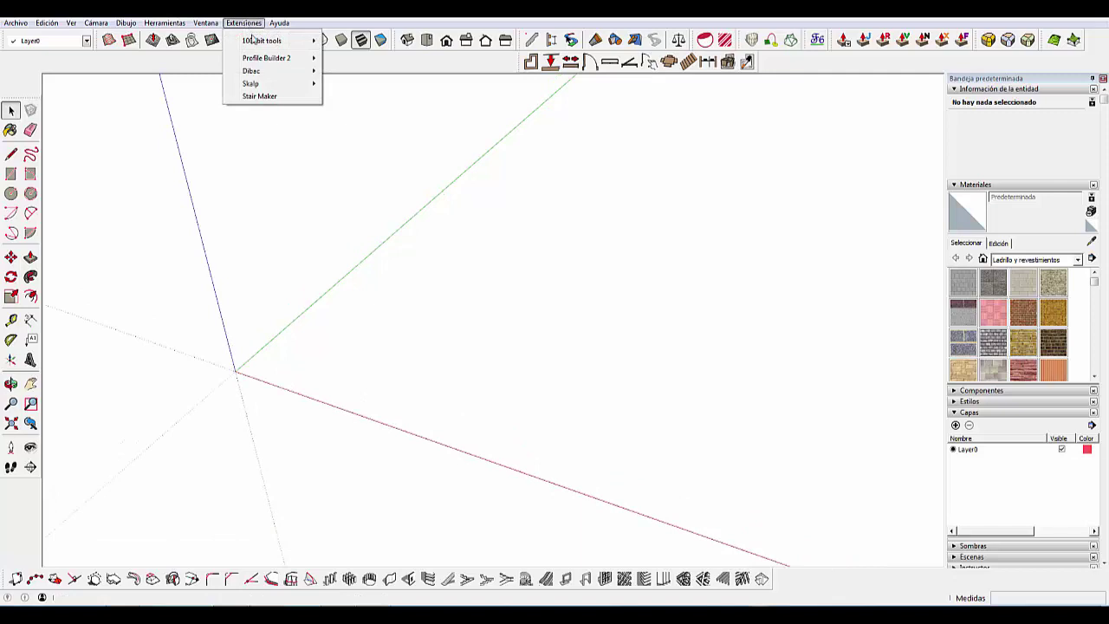
click(258, 99)
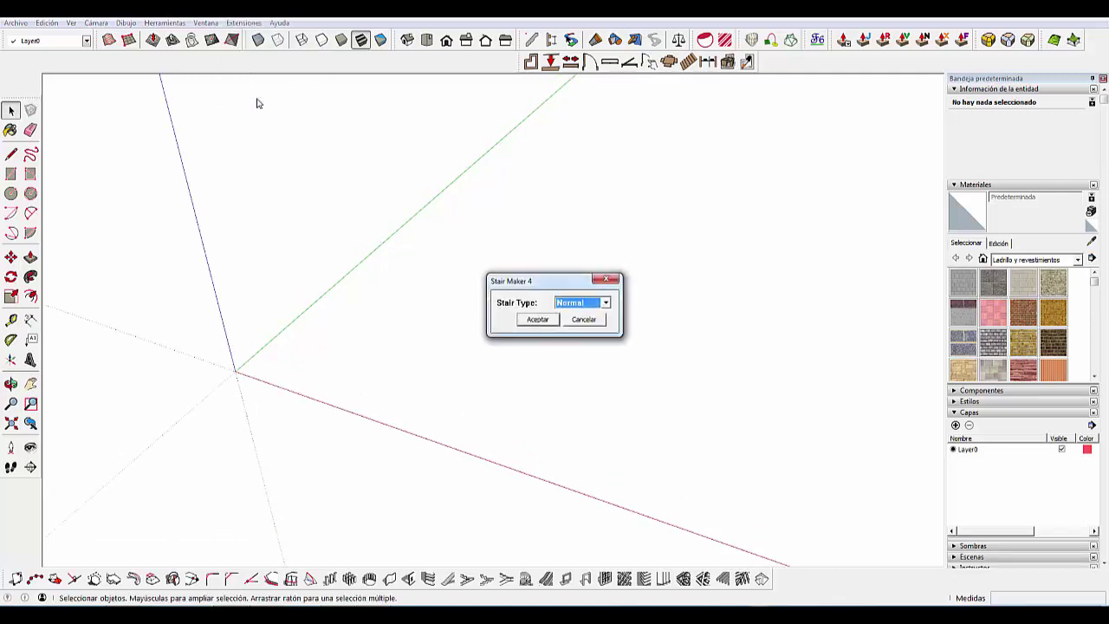
drag(535, 282, 437, 203)
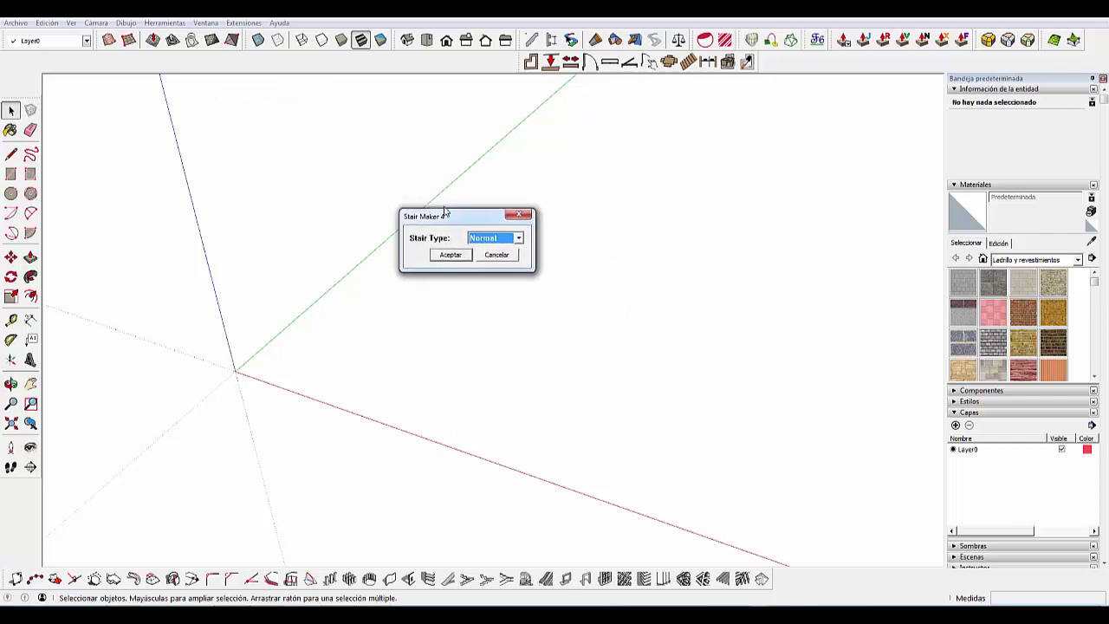
click(504, 225)
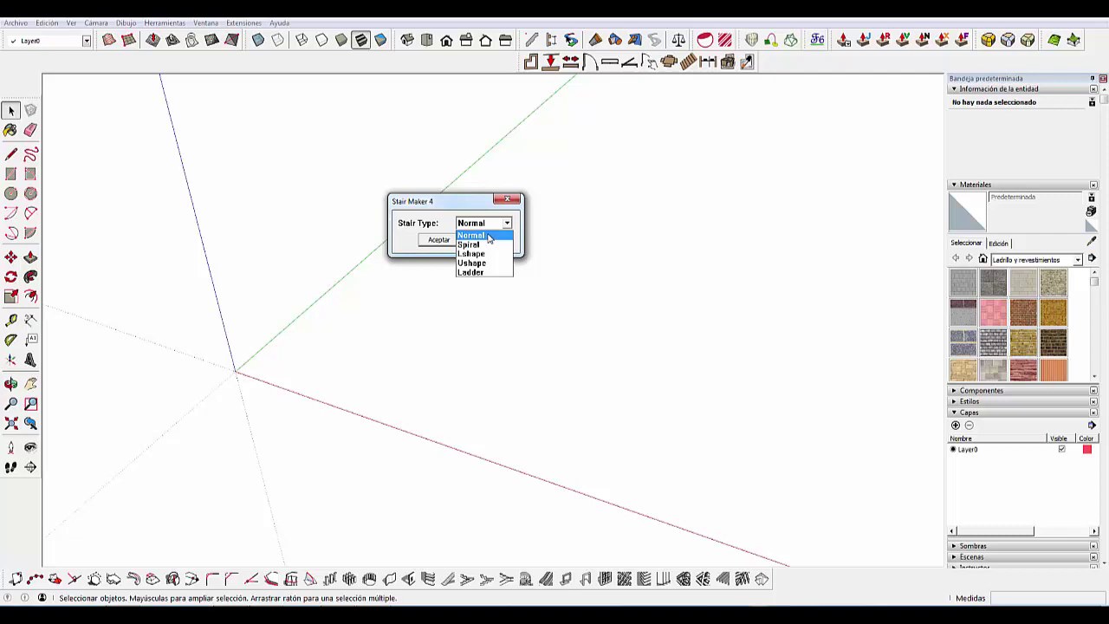
click(489, 236)
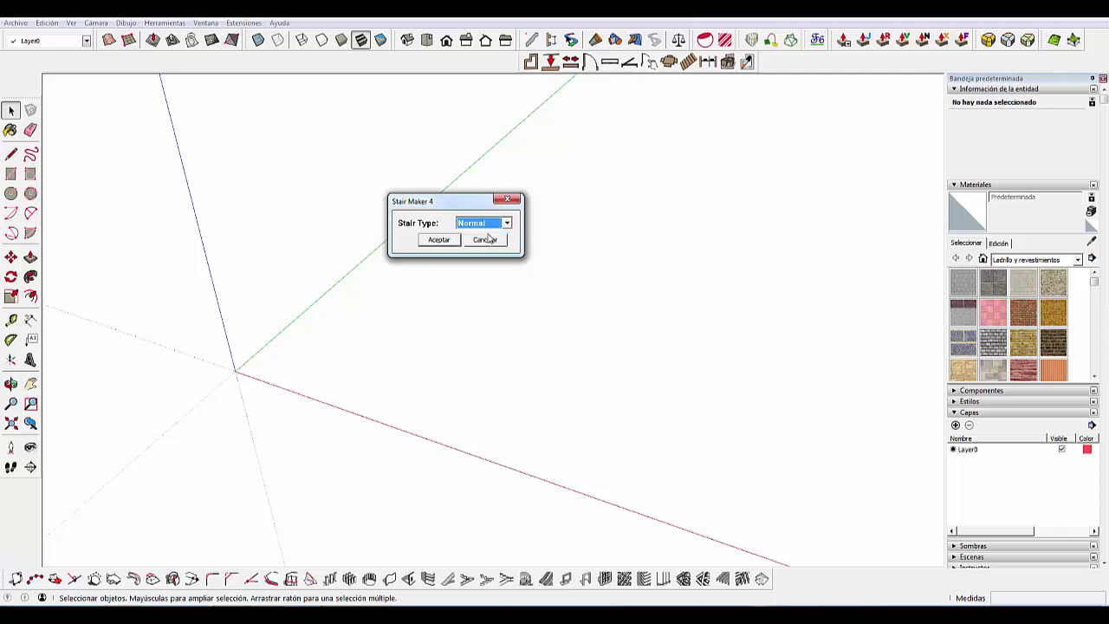
- Set the normal stair to 10 steps and 2.8 stair height, adjusting riser and rail heights
click(440, 240)
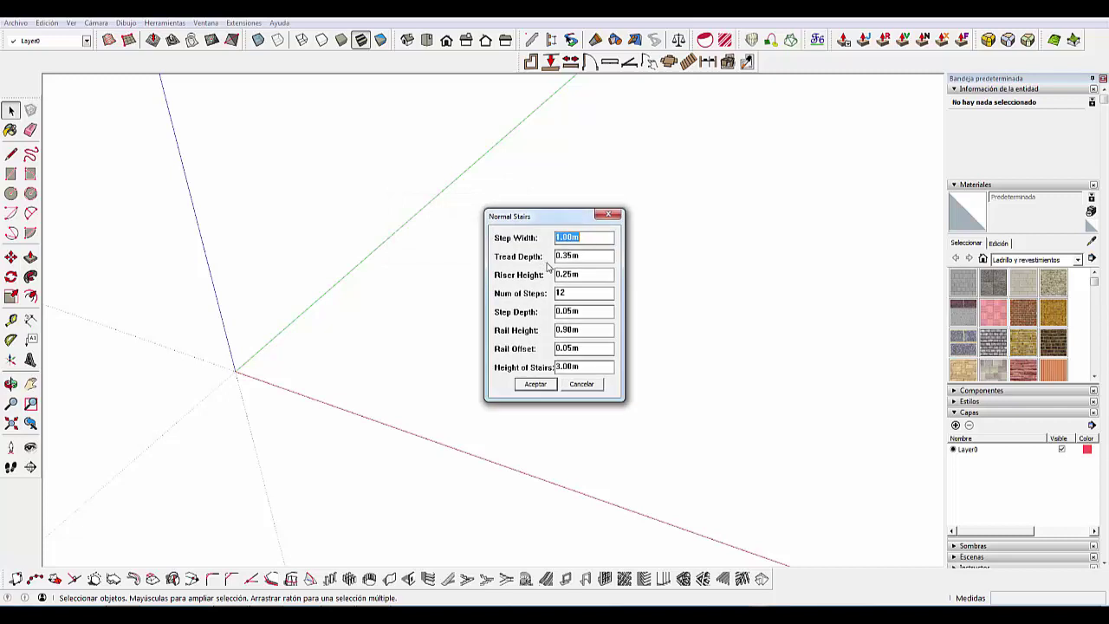
drag(540, 218, 580, 209)
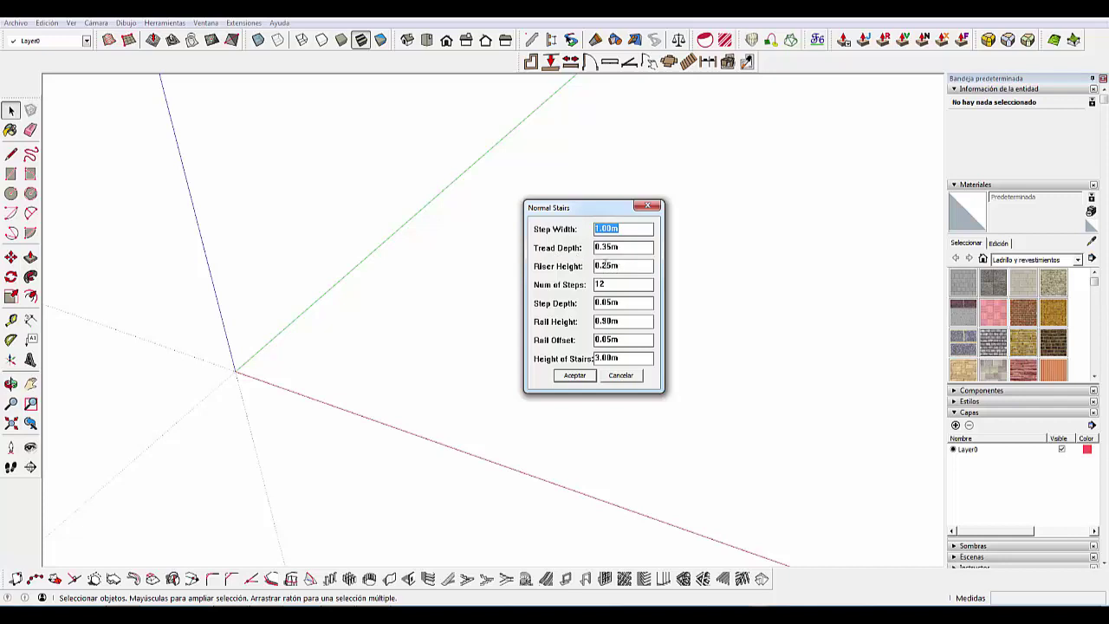
drag(602, 265, 616, 265)
text(17)
drag(614, 285, 594, 286)
text(1)
drag(618, 358, 595, 365)
text(2.8)
drag(622, 321, 604, 323)
click(586, 376)
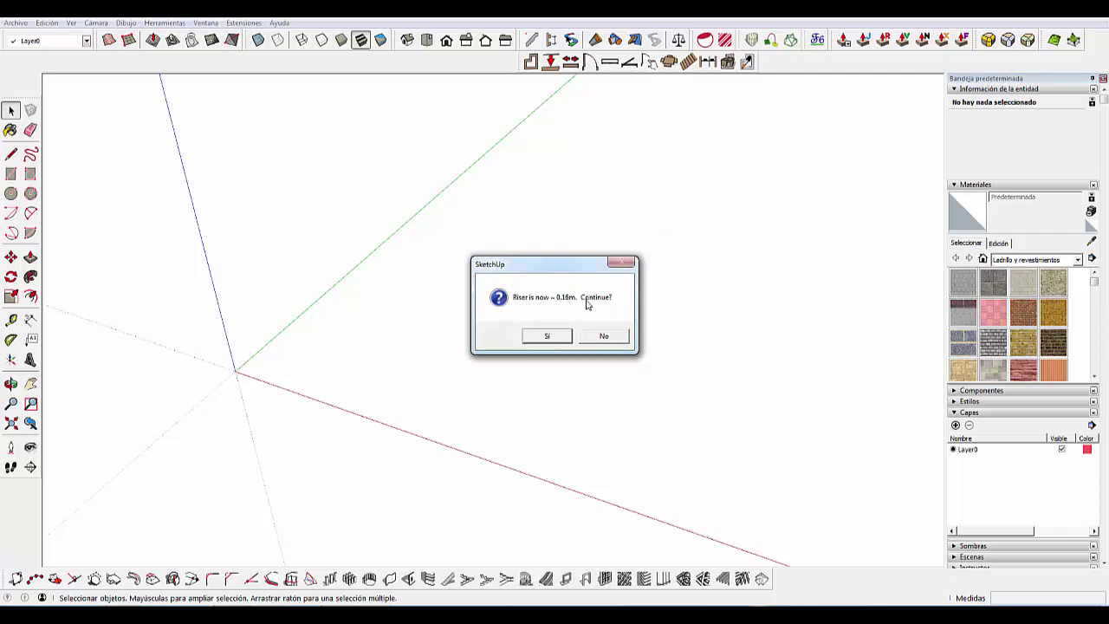
- Accept the 0.16 m riser, dismiss the colour-scheme warning, and place the stairs at the origin
click(552, 337)
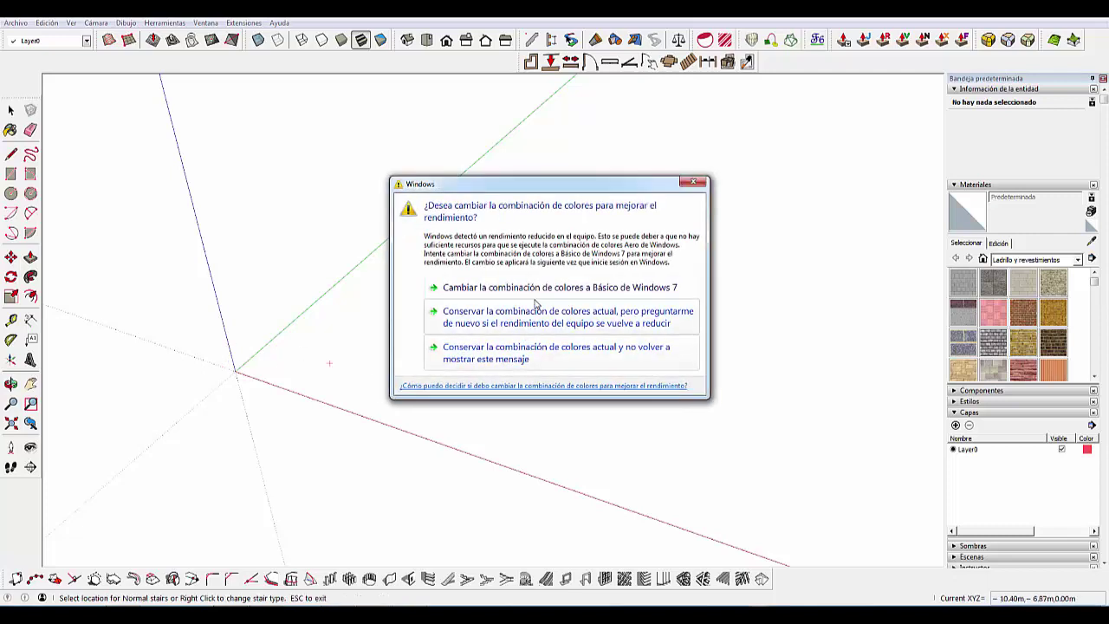
click(508, 357)
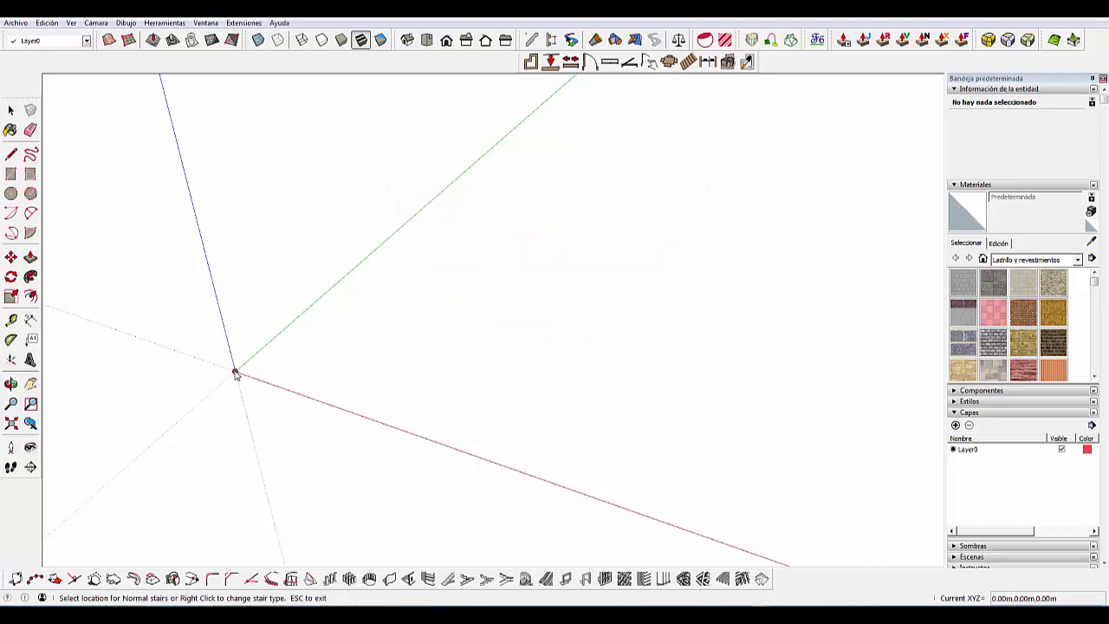
scroll(474, 316, down, 2)
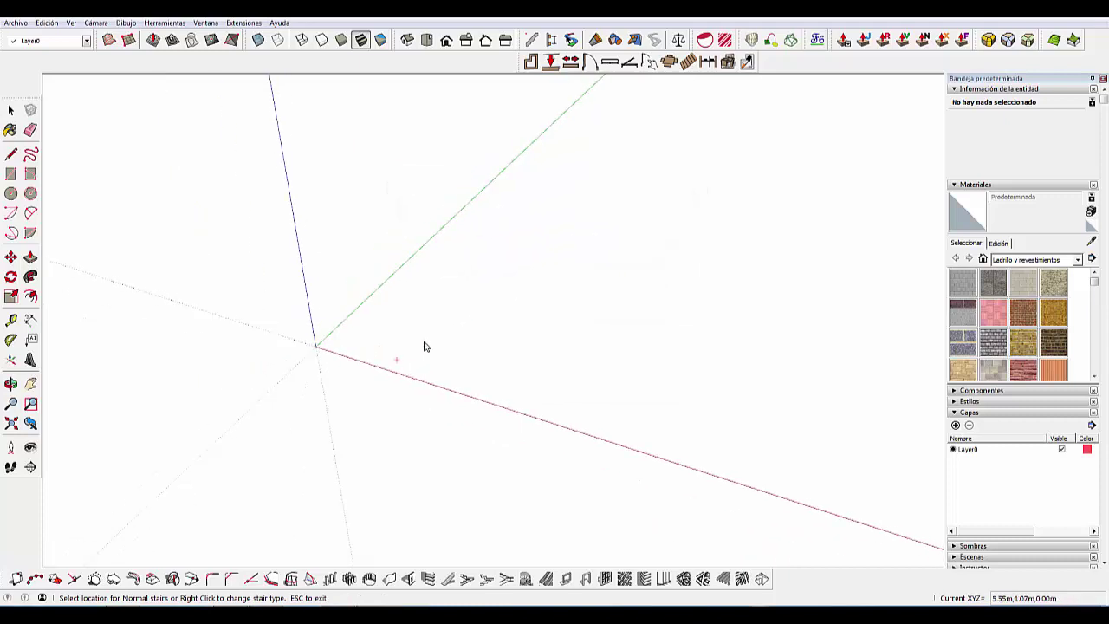
scroll(351, 348, up, 1)
scroll(342, 356, up, 1)
scroll(320, 358, up, 1)
scroll(295, 354, up, 1)
click(272, 337)
mouse_move(318, 346)
middle_down()
mouse_move(449, 305)
mouse_move(690, 277)
mouse_move(564, 287)
mouse_move(618, 250)
middle_up()
- Show hidden edges, remove the vertical edge at the bottom step, then hide them again
key(Escape)
scroll(418, 286, up, 2)
scroll(448, 279, up, 1)
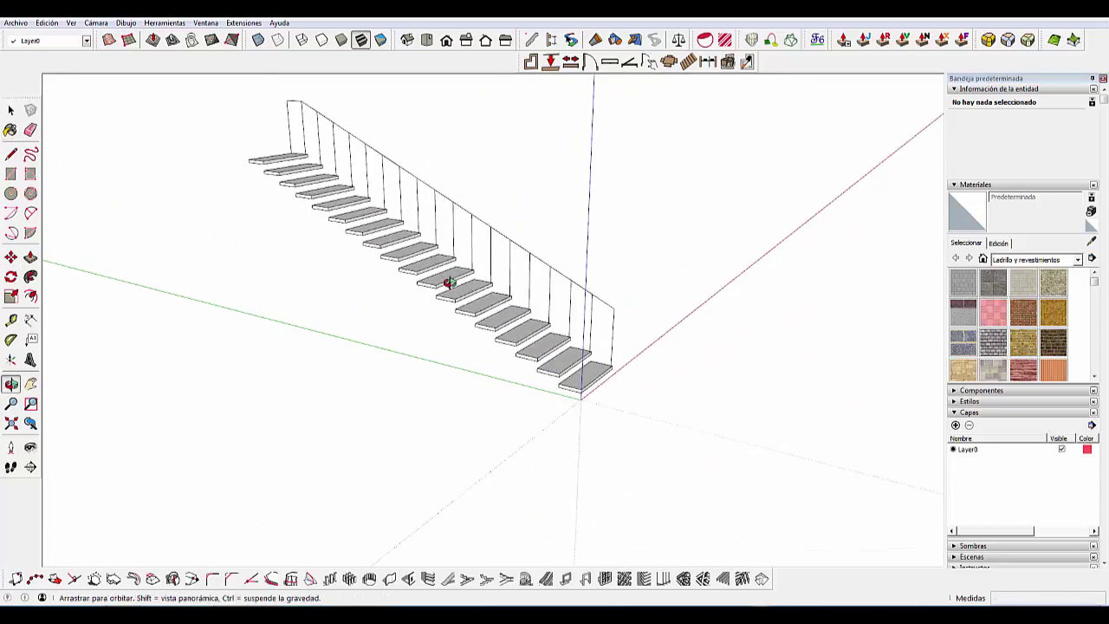
scroll(463, 291, up, 2)
scroll(459, 286, up, 1)
mouse_move(453, 279)
middle_down()
mouse_move(438, 272)
mouse_move(567, 324)
middle_up()
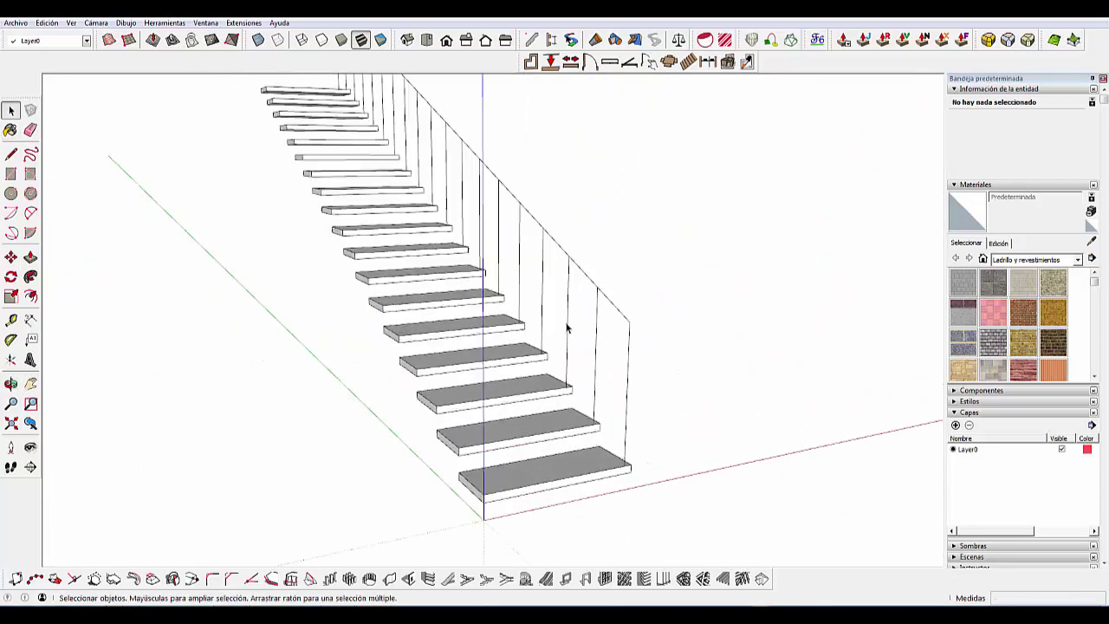
scroll(606, 356, up, 1)
key(k)
scroll(570, 437, down, 2)
click(615, 424)
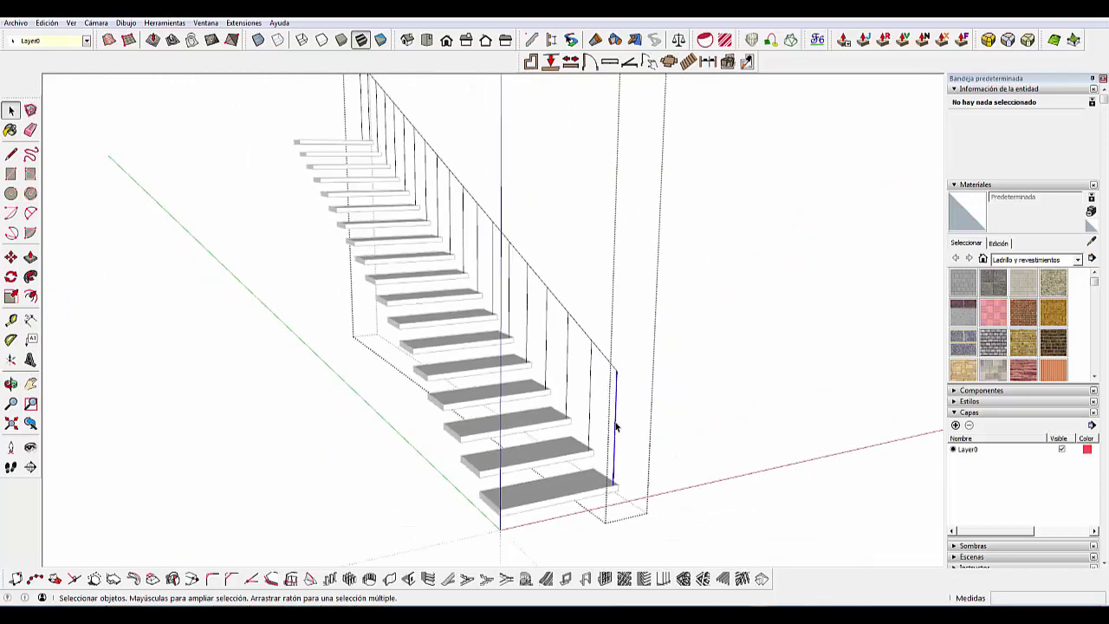
key(Delete)
key(k)
scroll(392, 357, down, 2)
- Draw a 0.90 m post line from the bottom step corner up to the handrail's lower end
click(10, 154)
scroll(546, 435, up, 2)
scroll(507, 478, up, 1)
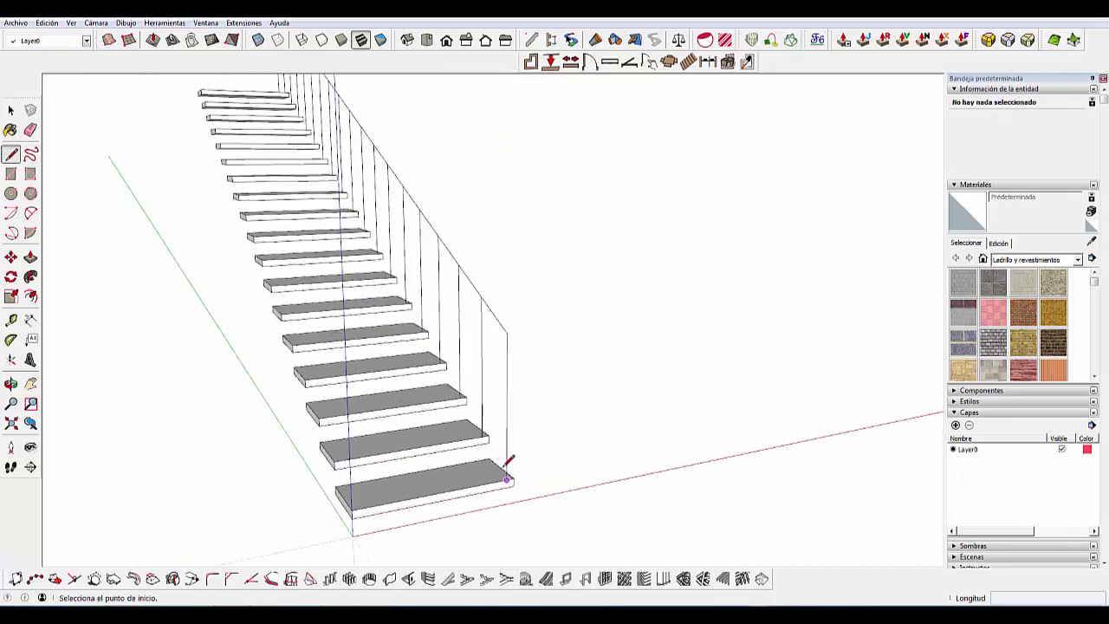
scroll(507, 478, up, 2)
click(509, 497)
click(512, 211)
- Draw the rail line to the top end and the top post down to the top step, then select it
mouse_move(589, 421)
middle_down()
mouse_move(372, 161)
mouse_move(446, 168)
middle_up()
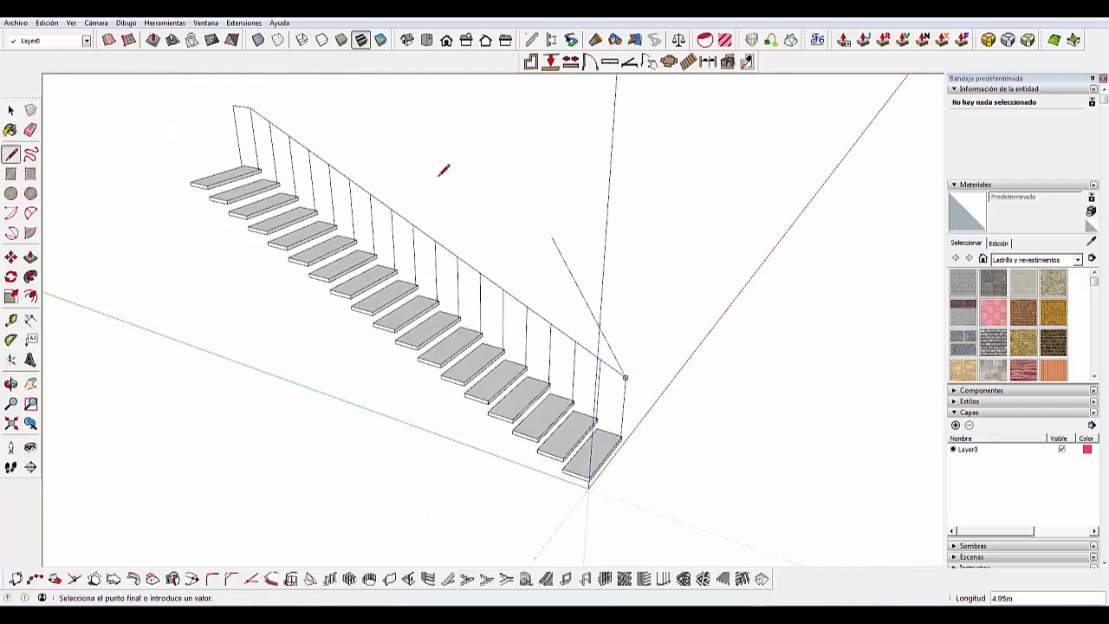
scroll(205, 74, up, 1)
scroll(263, 99, up, 1)
scroll(279, 125, up, 1)
click(278, 125)
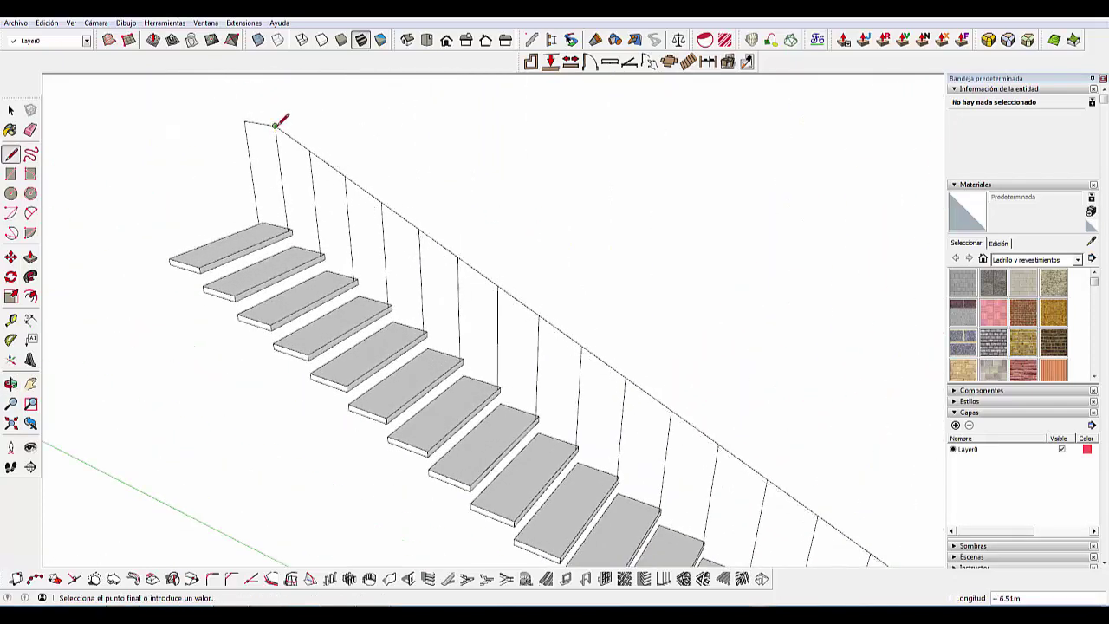
click(245, 121)
click(257, 221)
click(10, 110)
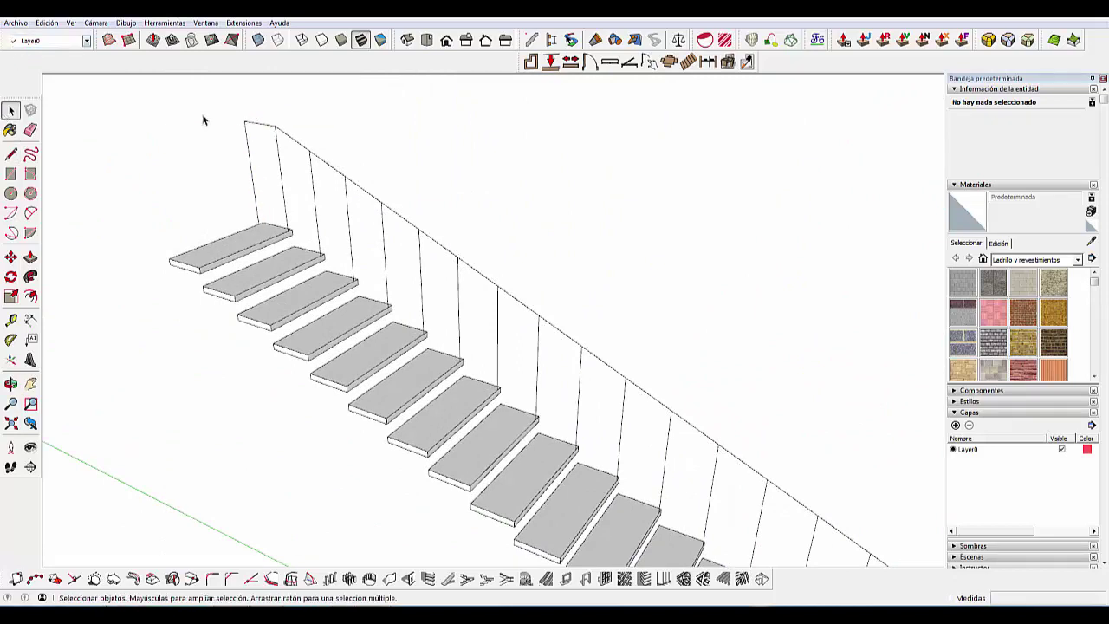
click(249, 153)
scroll(168, 75, down, 3)
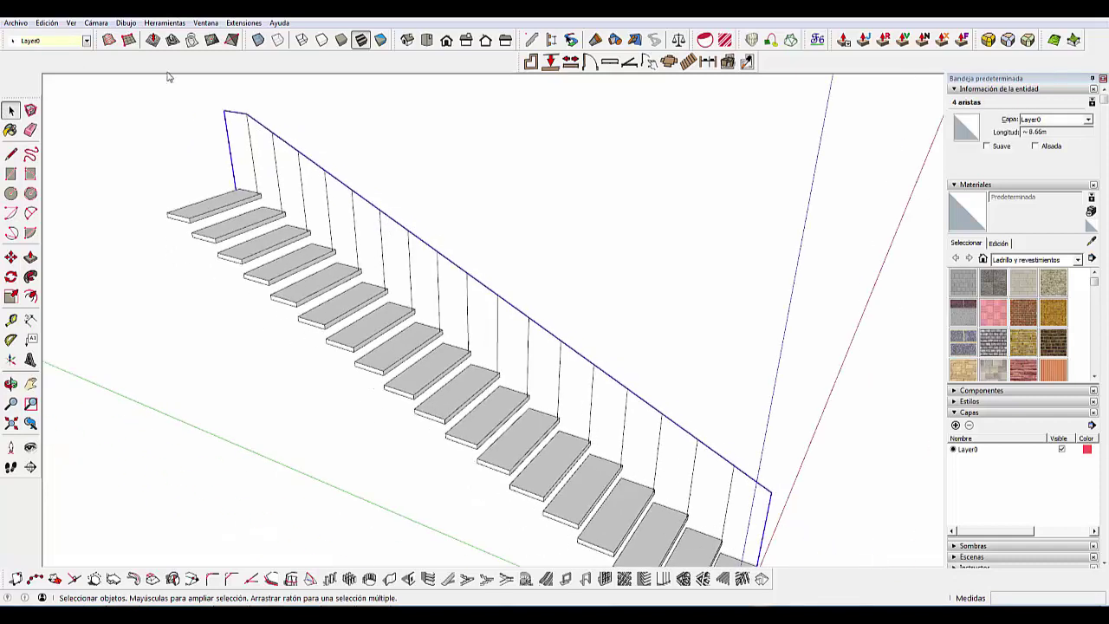
- Open the Profile Builder 2 window and its profile library
click(532, 41)
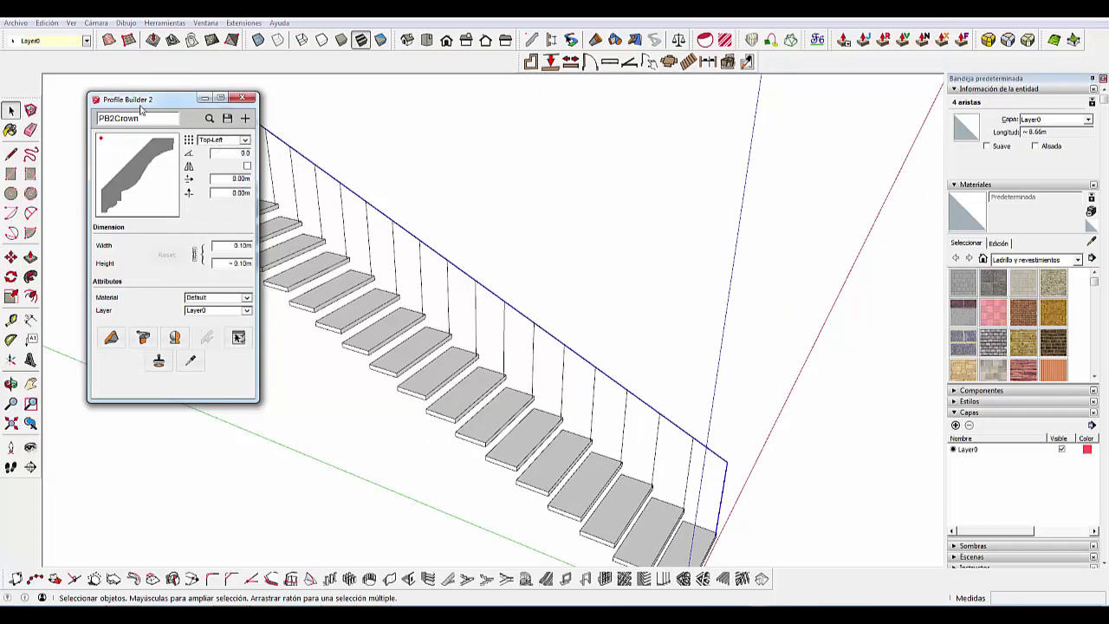
drag(141, 106, 206, 157)
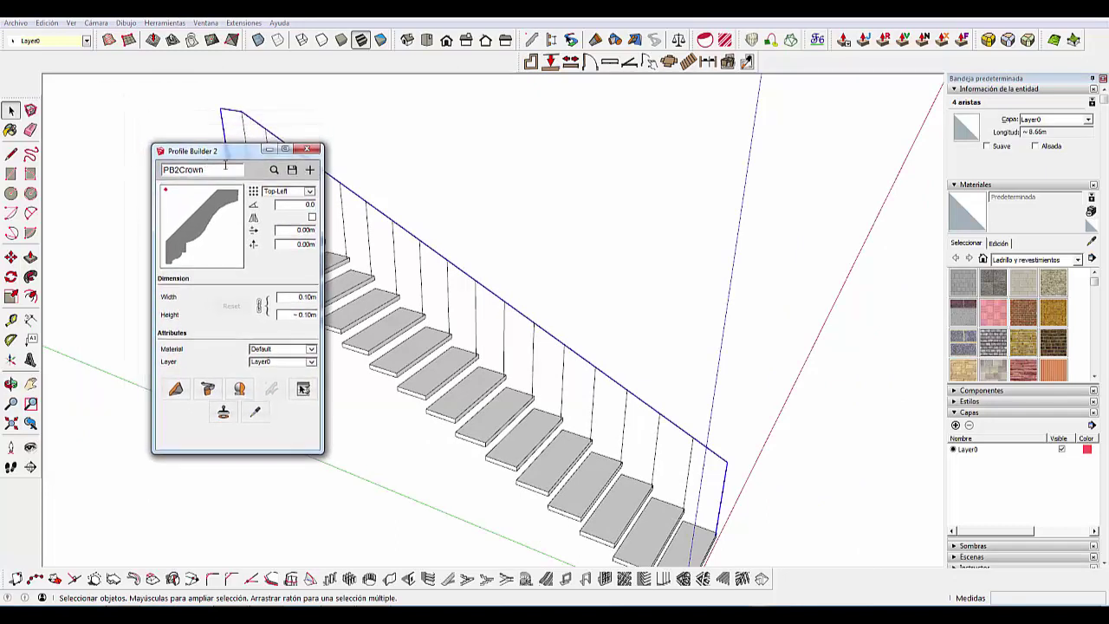
click(274, 171)
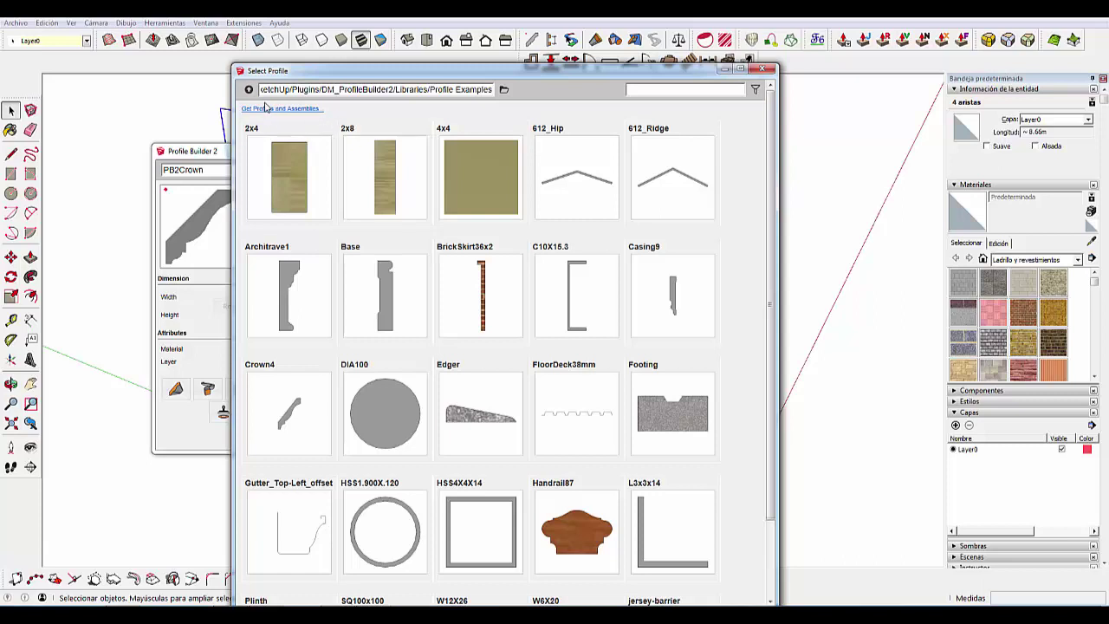
- Set the profile library folder to Perfiles PB2 > Circulos y cuadrados on drive D:
click(506, 90)
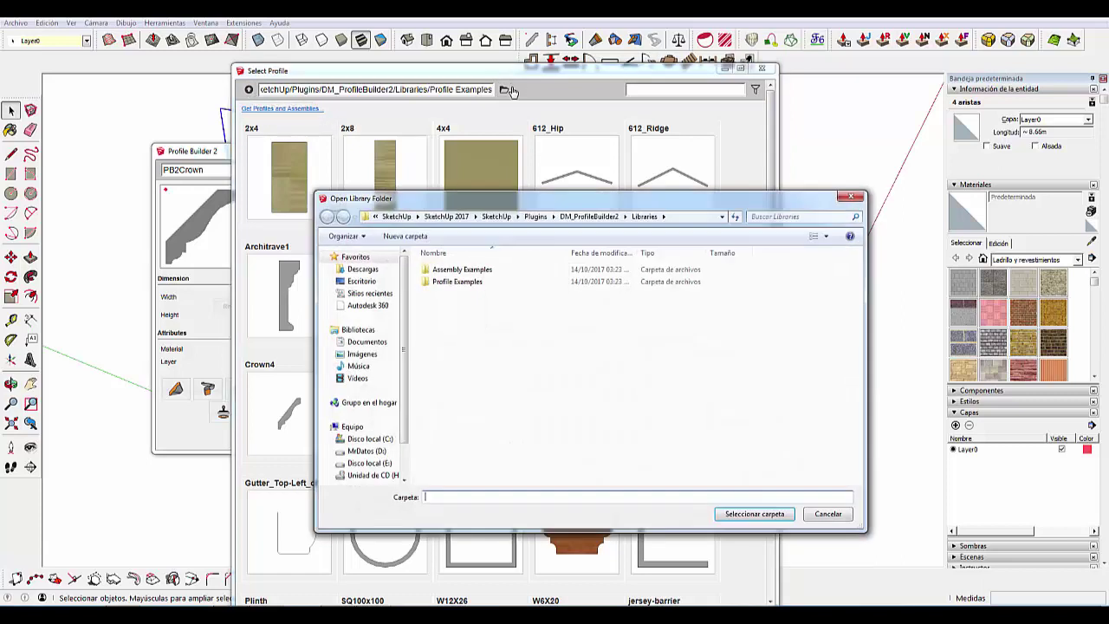
click(367, 452)
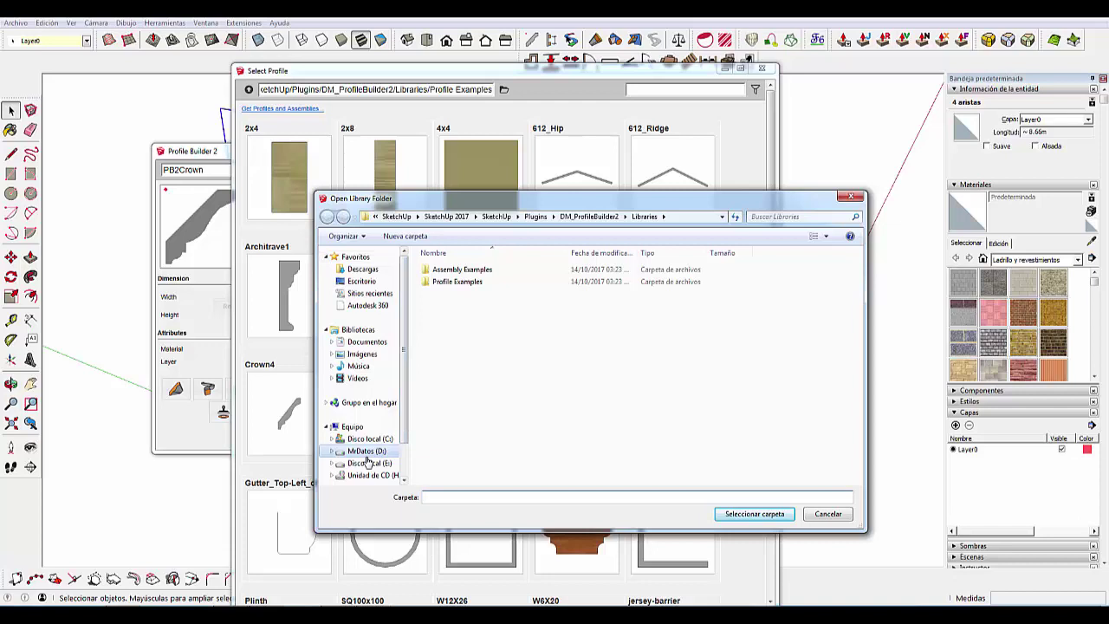
double_click(474, 274)
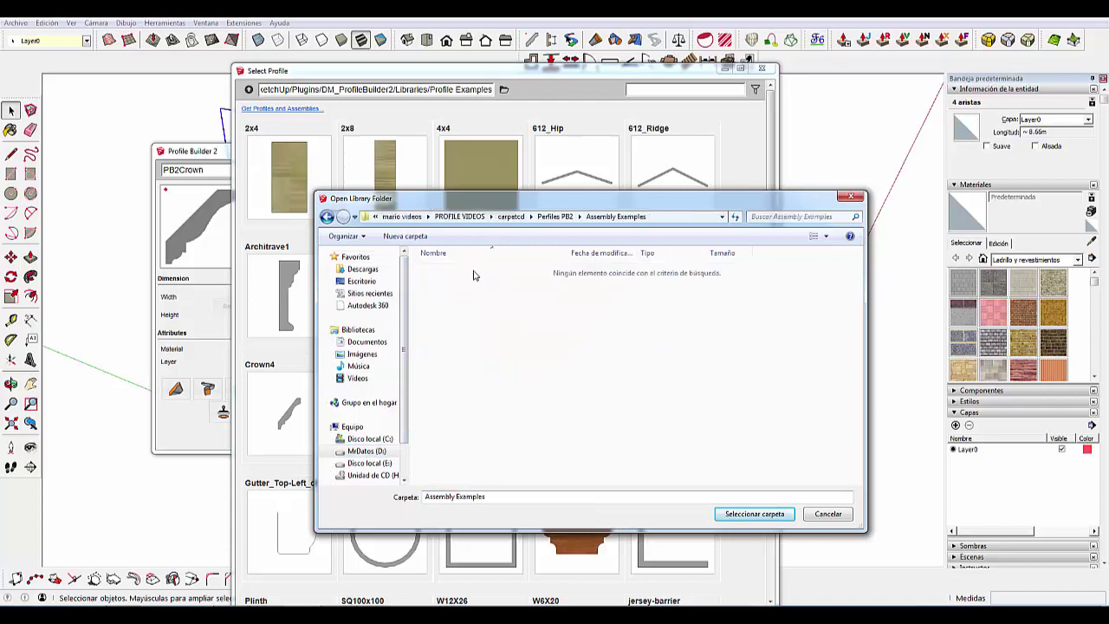
click(555, 217)
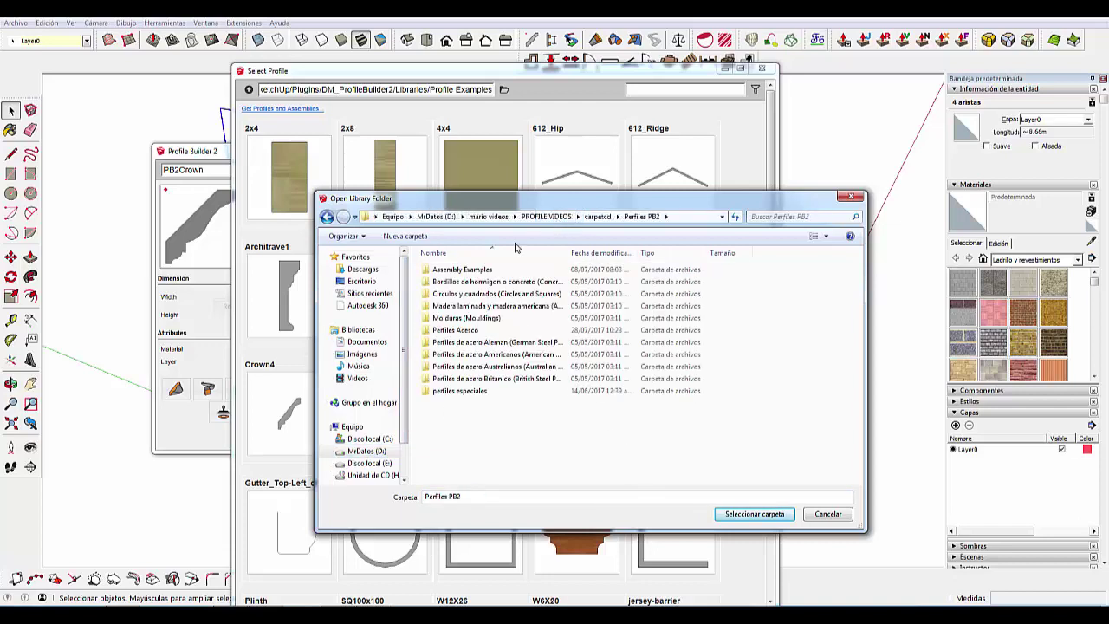
click(507, 297)
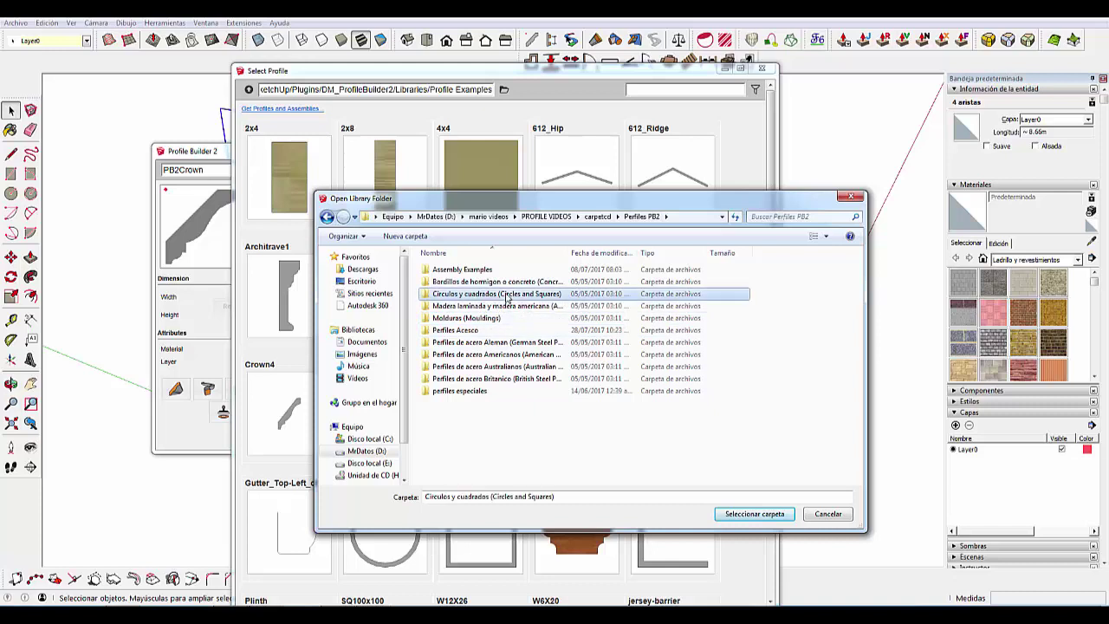
click(753, 516)
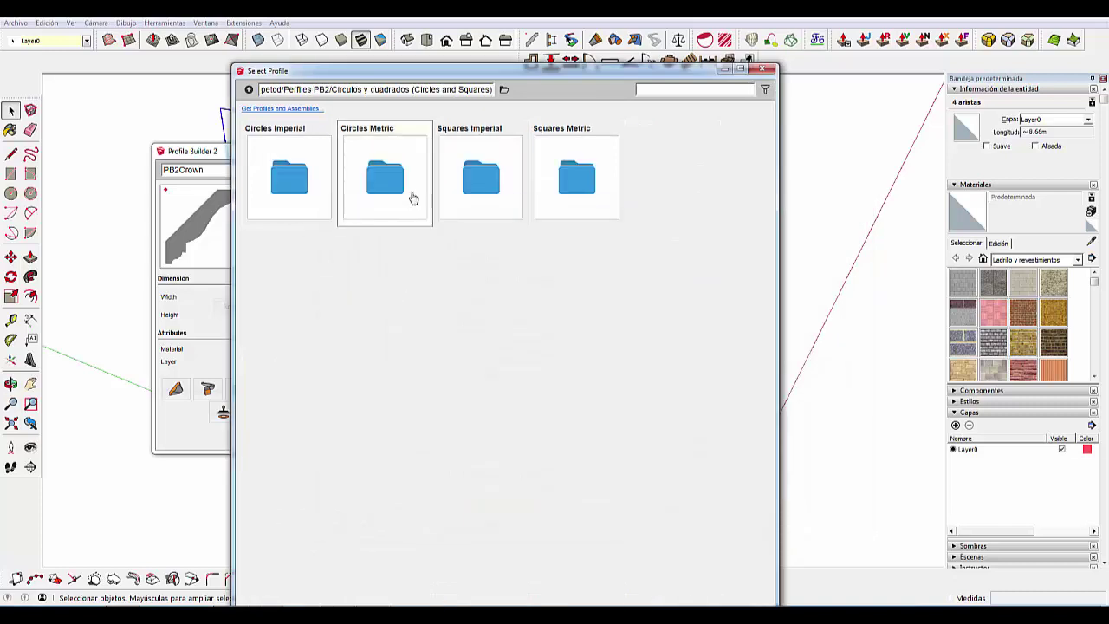
- Load the DIA100 profile from Circles Metric, then browse the library for other diameters
click(381, 182)
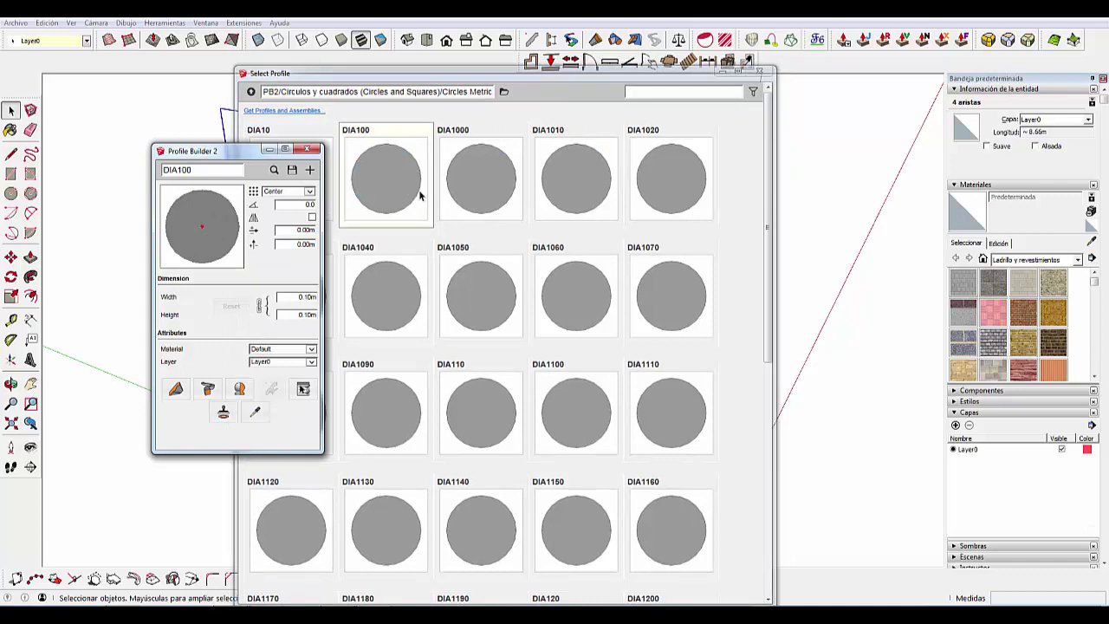
click(355, 217)
click(275, 170)
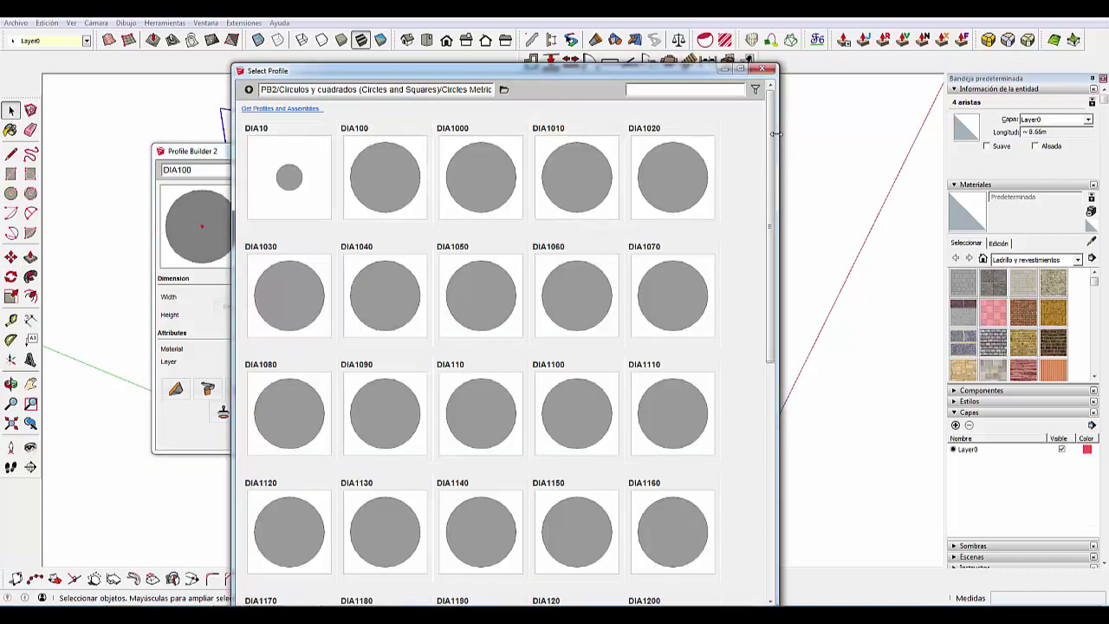
drag(771, 134, 750, 333)
scroll(644, 329, down, 2)
scroll(602, 335, down, 2)
scroll(601, 332, down, 2)
scroll(604, 334, down, 4)
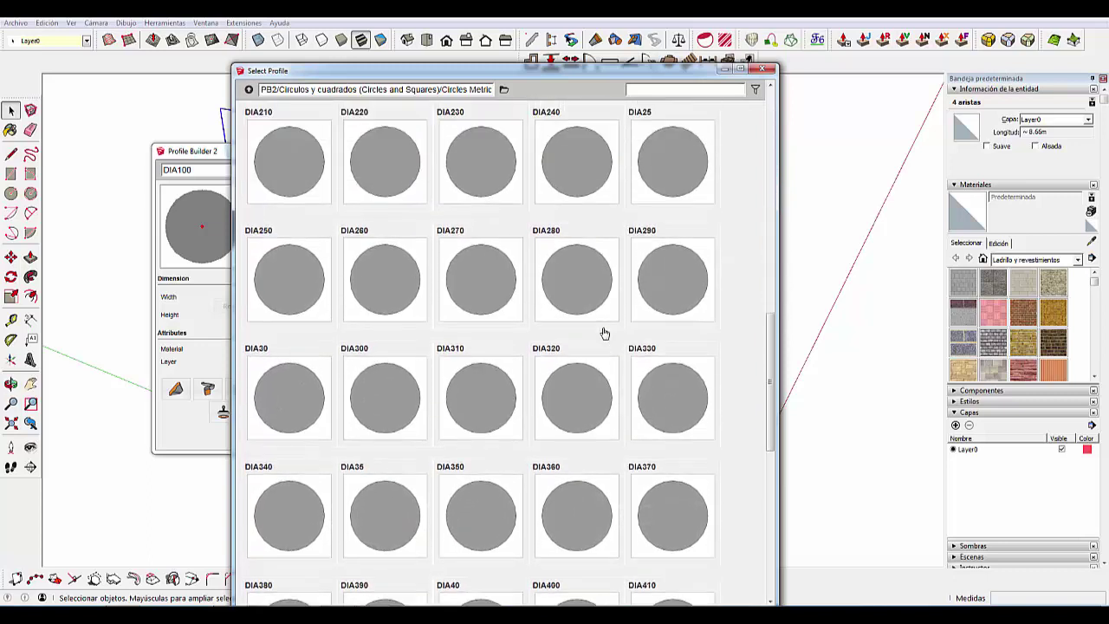
scroll(604, 333, down, 2)
scroll(604, 333, down, 2)
scroll(604, 334, down, 3)
scroll(604, 333, down, 2)
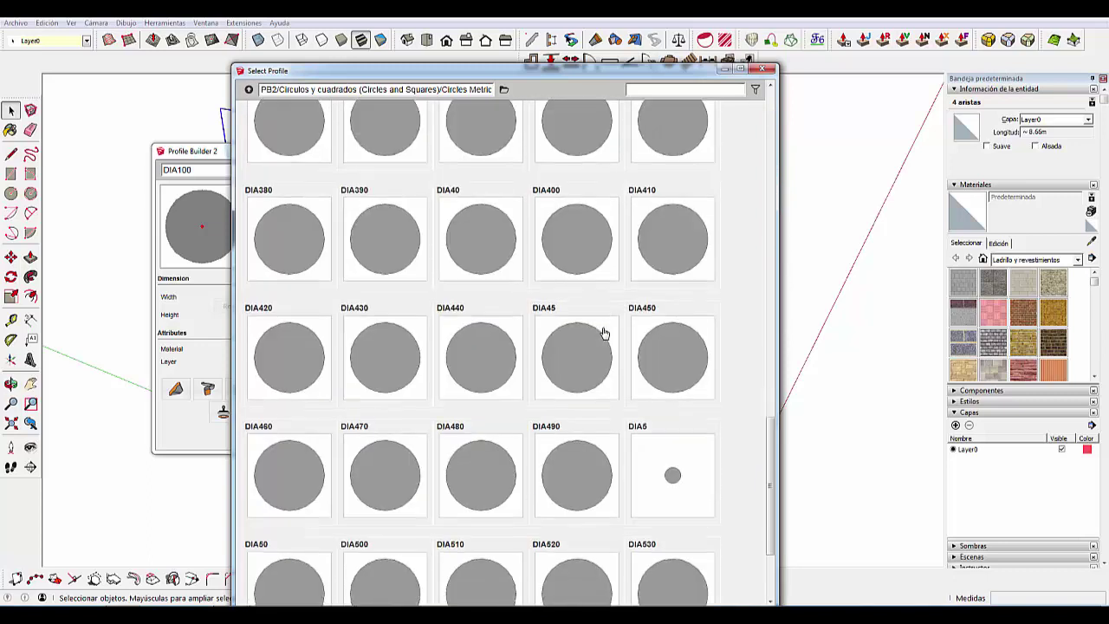
scroll(604, 334, down, 5)
scroll(606, 338, up, 2)
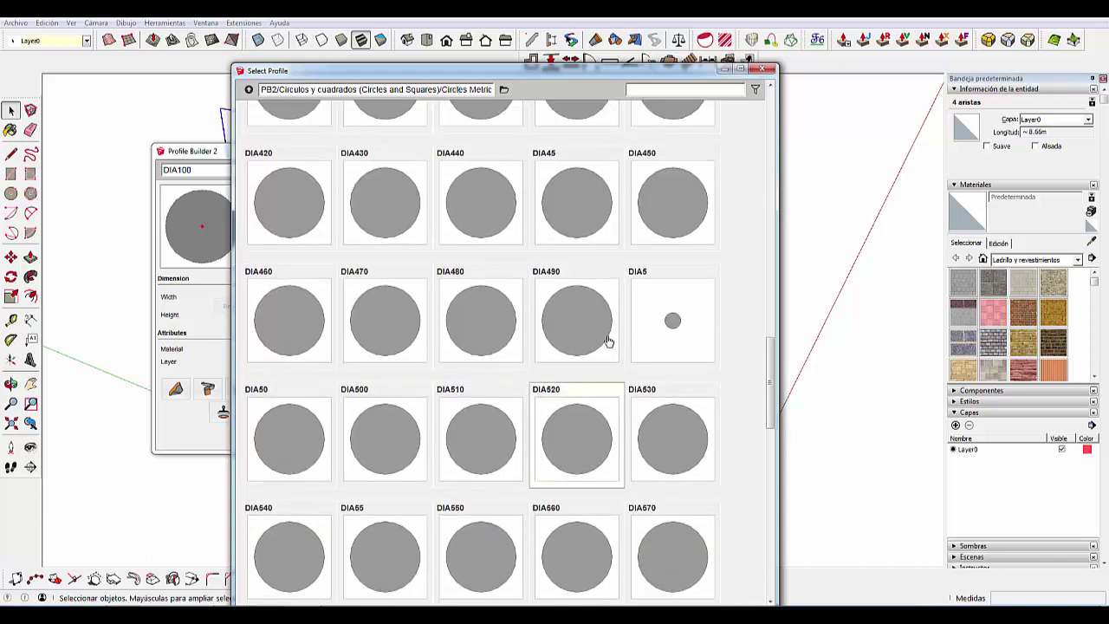
scroll(606, 338, up, 2)
scroll(597, 334, up, 3)
scroll(589, 334, up, 1)
scroll(594, 341, up, 2)
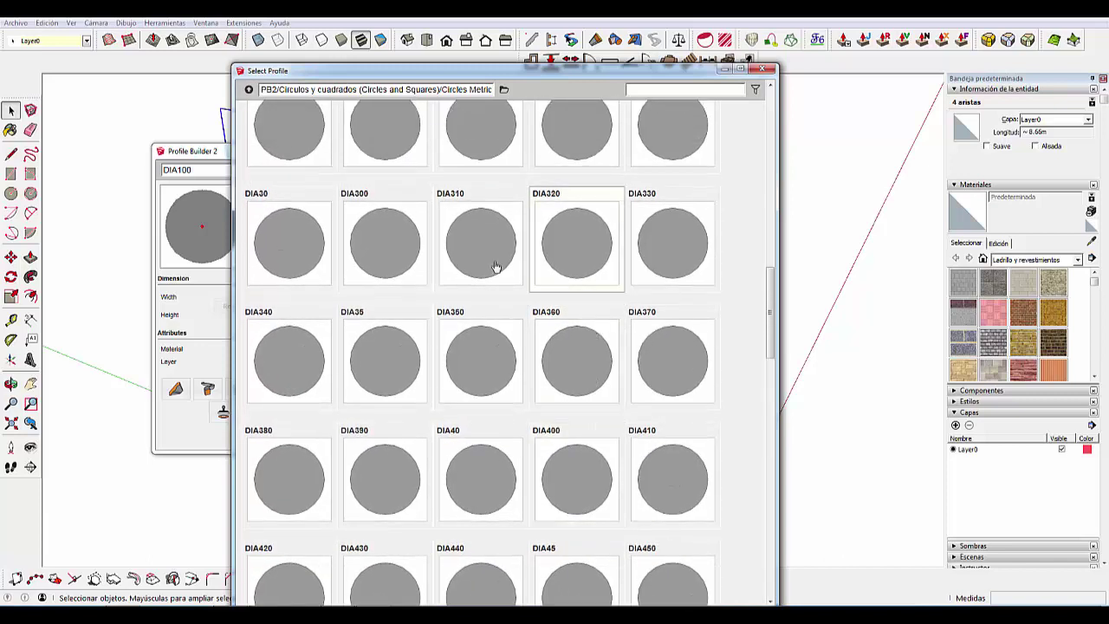
scroll(472, 262, up, 2)
- Load the DIA30 profile and sweep it along the selected rail path as a round handrail
click(288, 327)
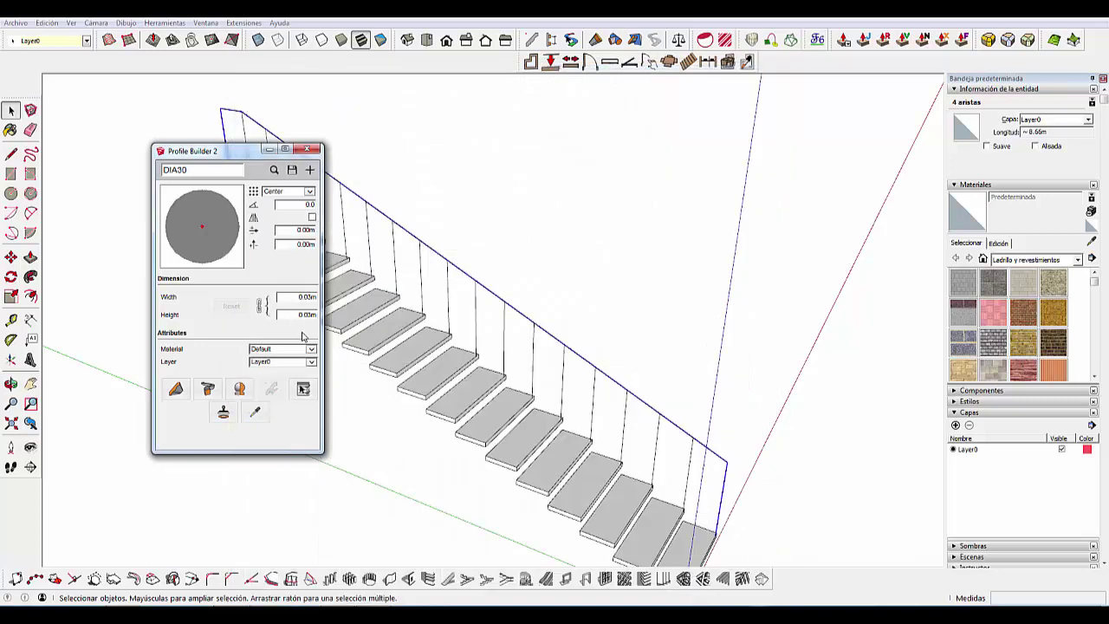
click(208, 390)
mouse_move(373, 338)
middle_down()
mouse_move(644, 497)
mouse_move(562, 366)
mouse_move(619, 401)
mouse_move(448, 386)
mouse_move(452, 236)
middle_up()
scroll(527, 392, up, 2)
click(497, 389)
scroll(524, 323, down, 2)
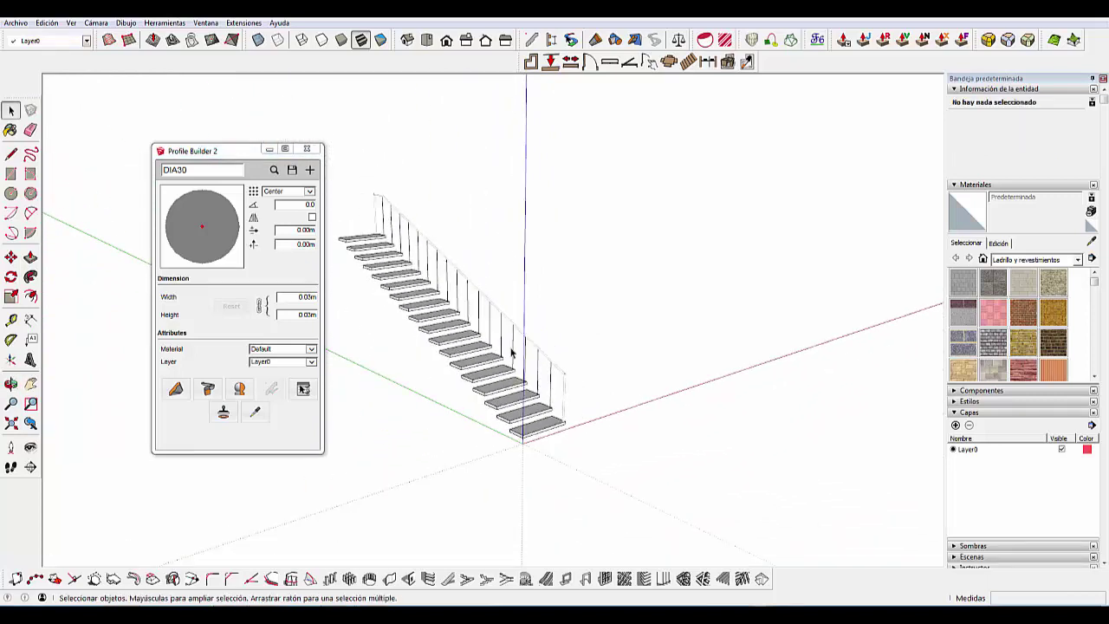
scroll(511, 351, up, 1)
scroll(520, 354, up, 1)
scroll(508, 334, down, 2)
- Close the Profile Builder window and orbit around the finished staircase
middle_drag(540, 366, 499, 333)
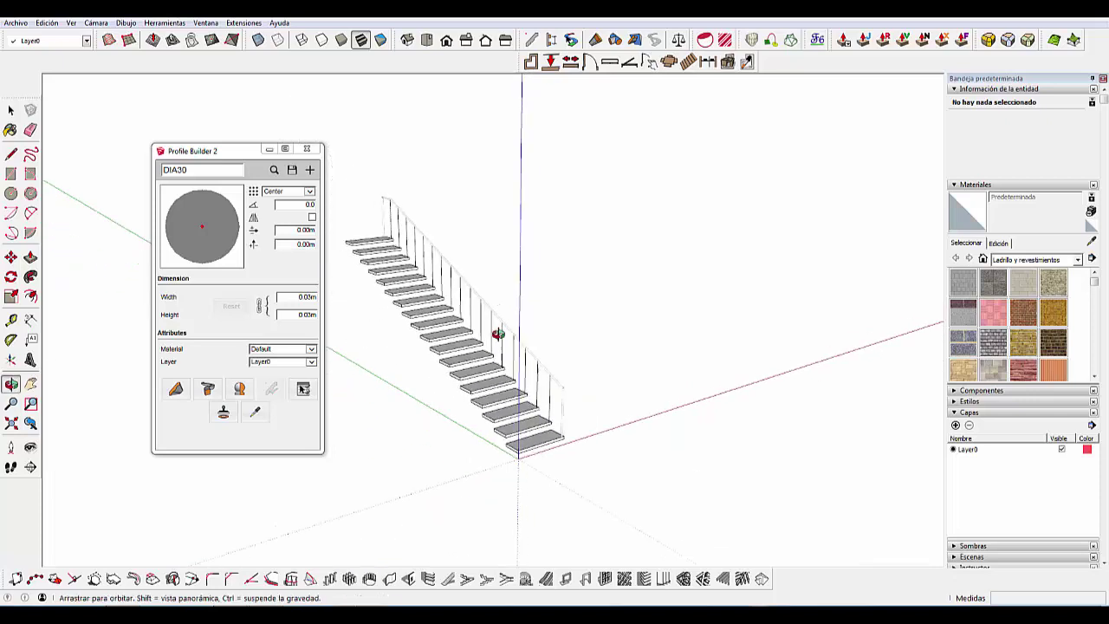
scroll(476, 240, up, 2)
scroll(471, 268, up, 2)
scroll(485, 314, up, 2)
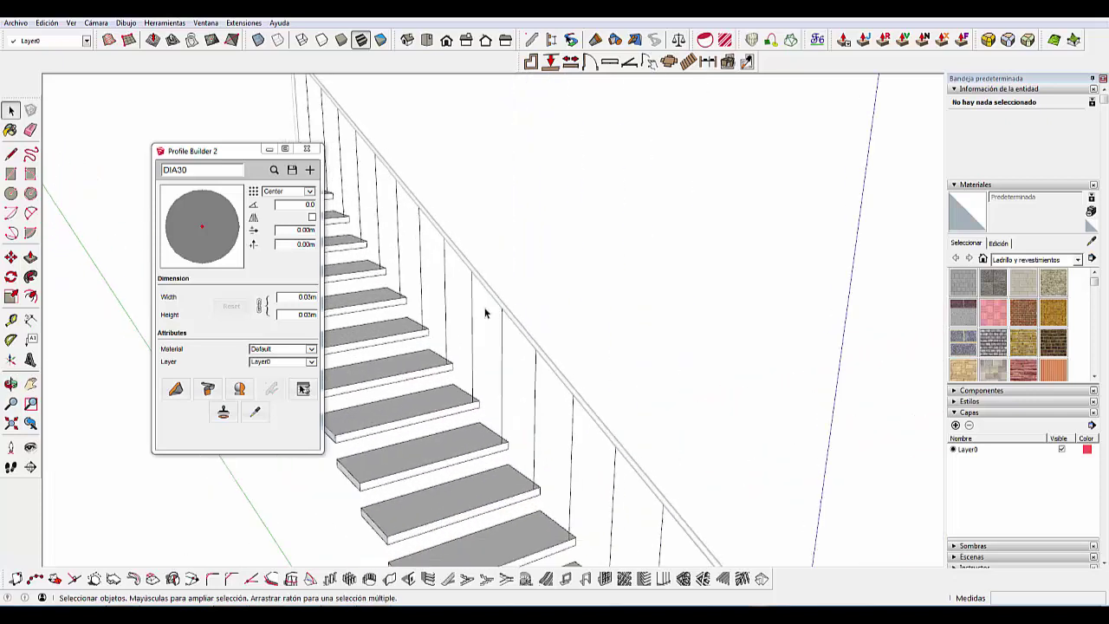
scroll(485, 314, down, 3)
mouse_move(486, 312)
middle_down()
mouse_move(438, 292)
mouse_move(281, 171)
middle_up()
click(307, 149)
mouse_move(347, 235)
middle_down()
mouse_move(428, 252)
mouse_move(314, 254)
mouse_move(342, 264)
mouse_move(738, 230)
mouse_move(557, 320)
mouse_move(94, 317)
middle_up()
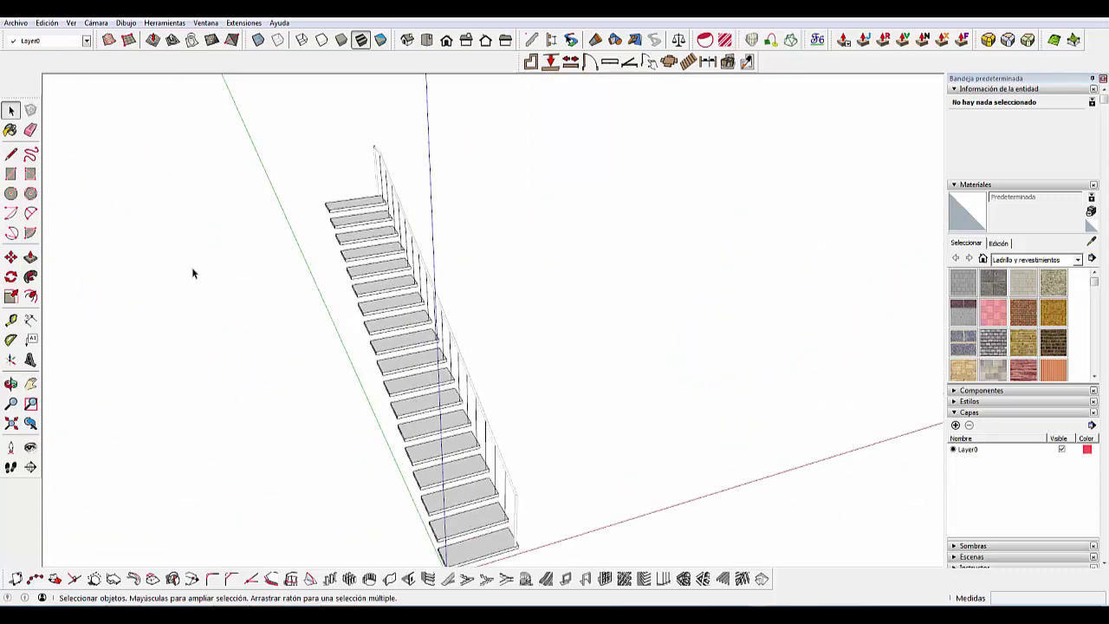
scroll(191, 267, down, 3)
mouse_move(352, 267)
middle_down()
mouse_move(350, 280)
mouse_move(376, 249)
middle_up()
scroll(343, 215, down, 1)
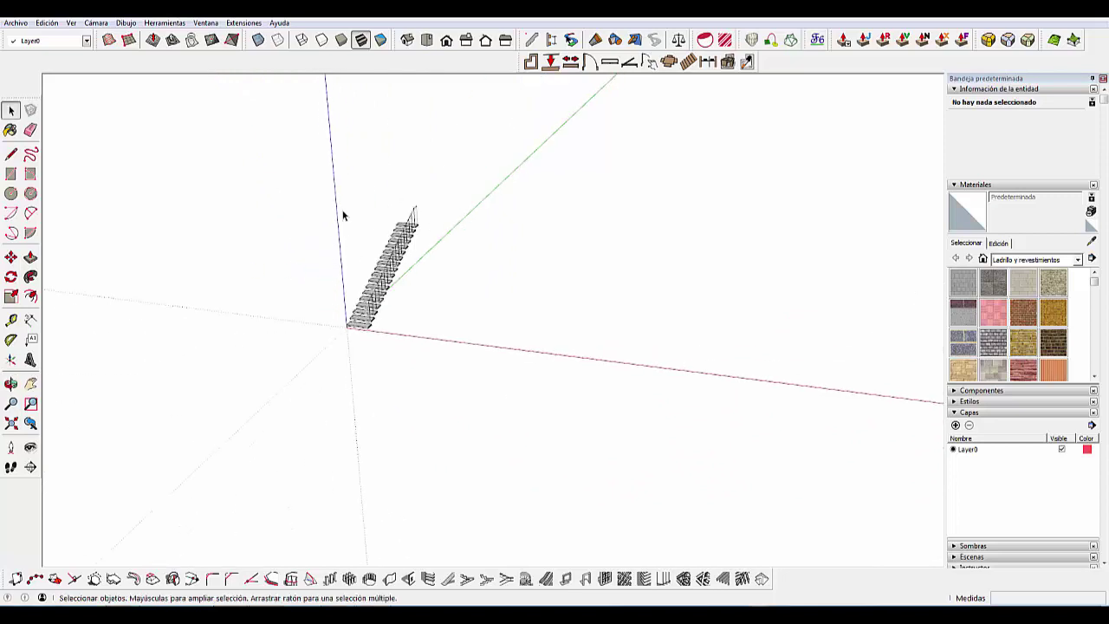
click(232, 23)
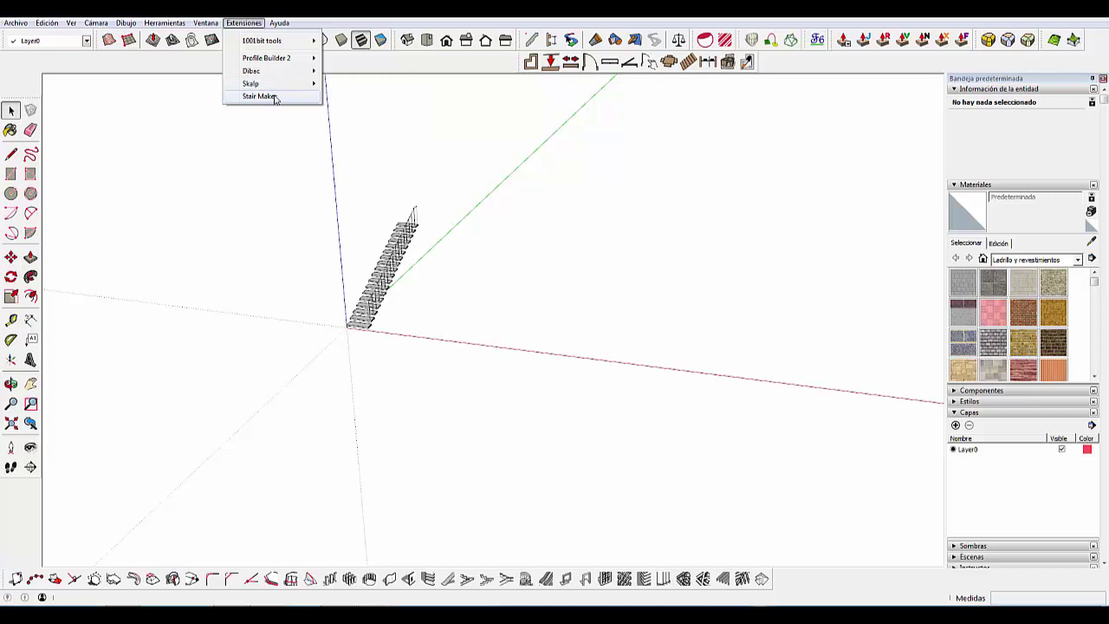
- Build a Spiral stair with Stair Maker, accepting its dimensions and the 0.17 m riser
click(274, 98)
click(578, 303)
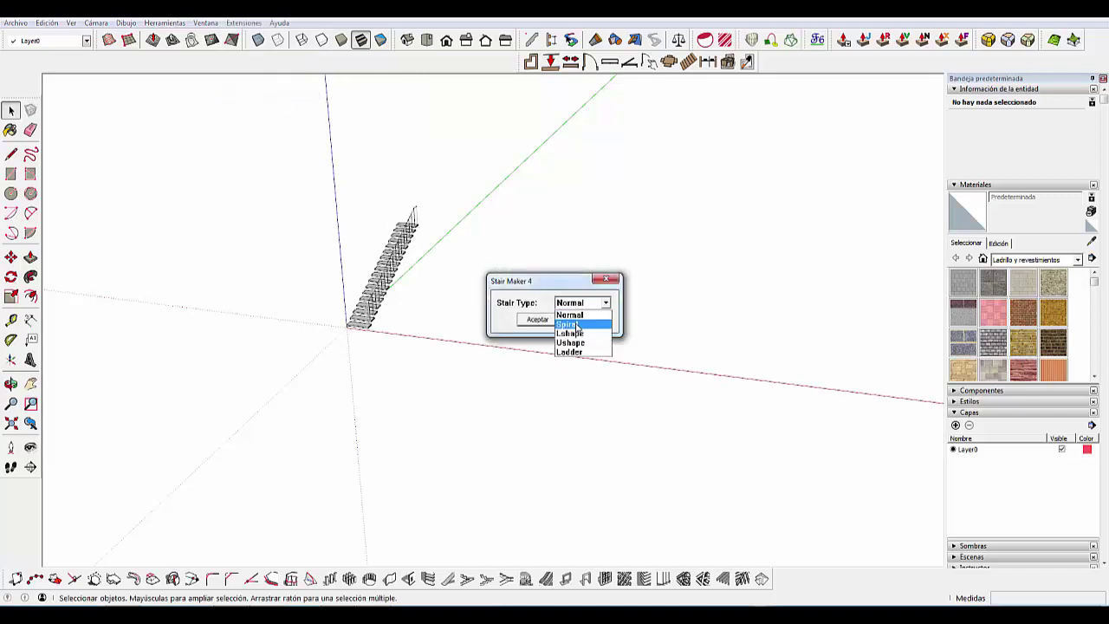
click(576, 324)
click(538, 320)
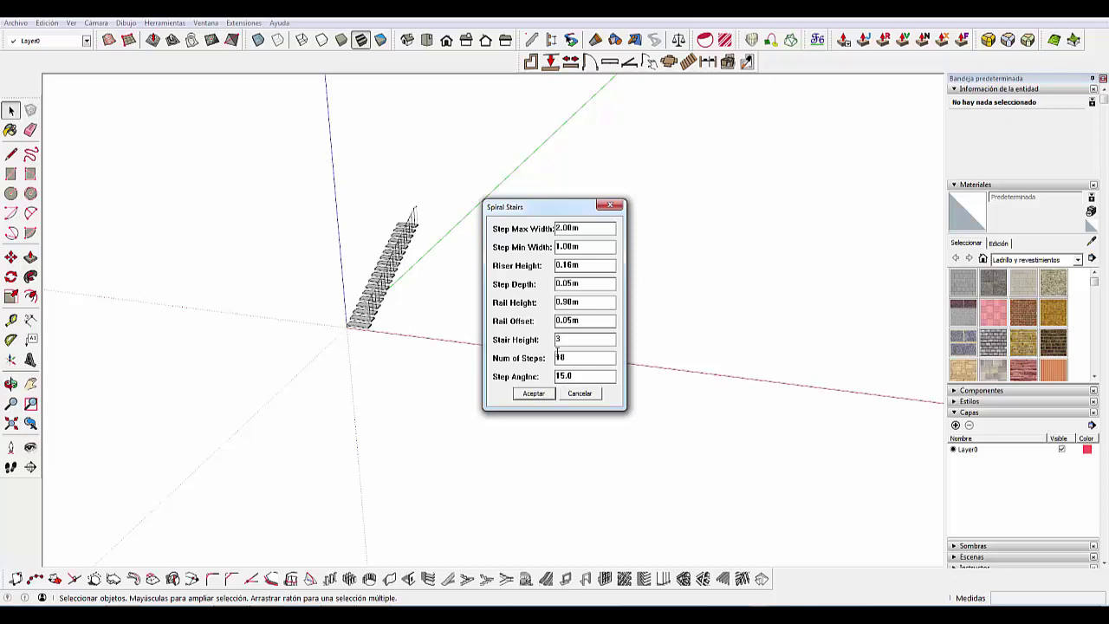
click(531, 394)
click(546, 336)
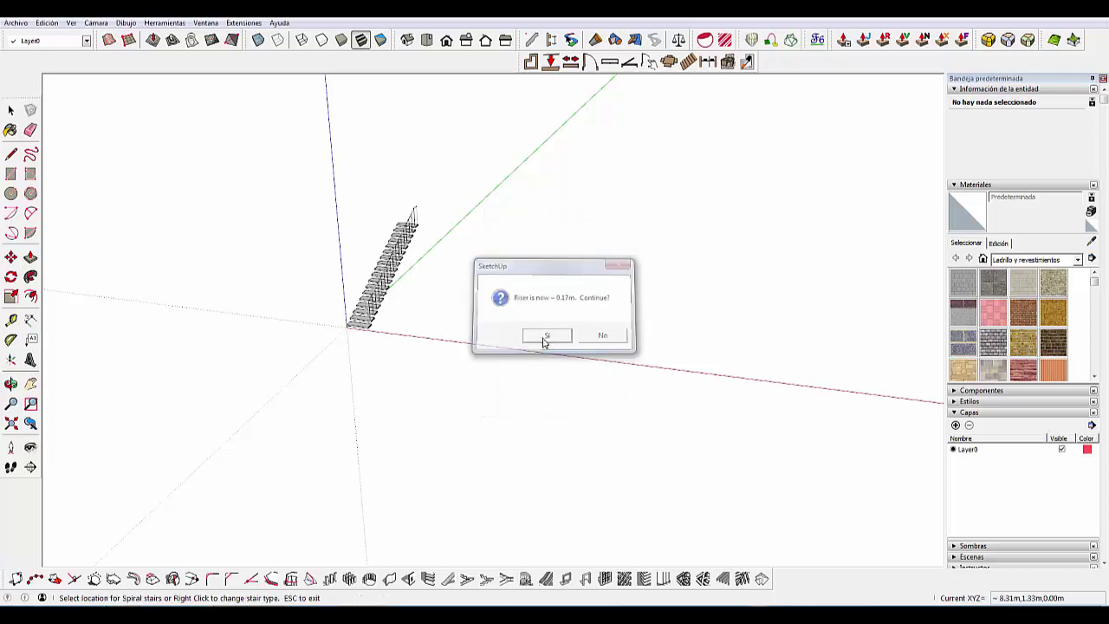
- Orbit and view both staircases from above, then tilt back into 3D
scroll(478, 330, up, 3)
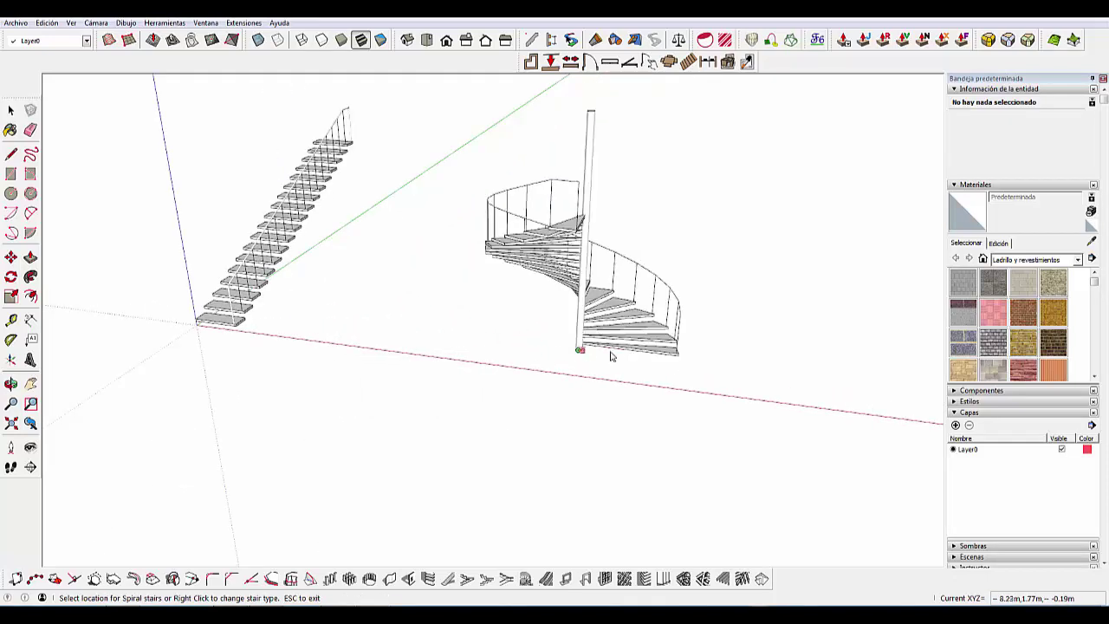
mouse_move(581, 350)
middle_down()
mouse_move(391, 359)
mouse_move(339, 342)
mouse_move(389, 302)
mouse_move(626, 300)
mouse_move(691, 332)
mouse_move(656, 376)
mouse_move(768, 314)
mouse_move(912, 290)
mouse_move(641, 287)
mouse_move(460, 268)
mouse_move(775, 321)
mouse_move(760, 404)
mouse_move(840, 428)
mouse_move(563, 362)
mouse_move(775, 266)
mouse_move(658, 211)
mouse_move(407, 169)
mouse_move(287, 205)
mouse_move(269, 123)
middle_up()
scroll(690, 332, up, 3)
scroll(564, 362, down, 3)
click(446, 40)
scroll(613, 349, up, 3)
scroll(632, 367, up, 2)
mouse_move(632, 359)
middle_down()
mouse_move(428, 240)
mouse_move(150, 163)
mouse_move(389, 289)
mouse_move(595, 168)
mouse_move(664, 168)
middle_up()
mouse_move(664, 168)
mouse_down()
mouse_move(604, 228)
mouse_move(817, 243)
mouse_move(322, 173)
mouse_move(407, 299)
mouse_move(364, 289)
mouse_move(379, 131)
mouse_up()
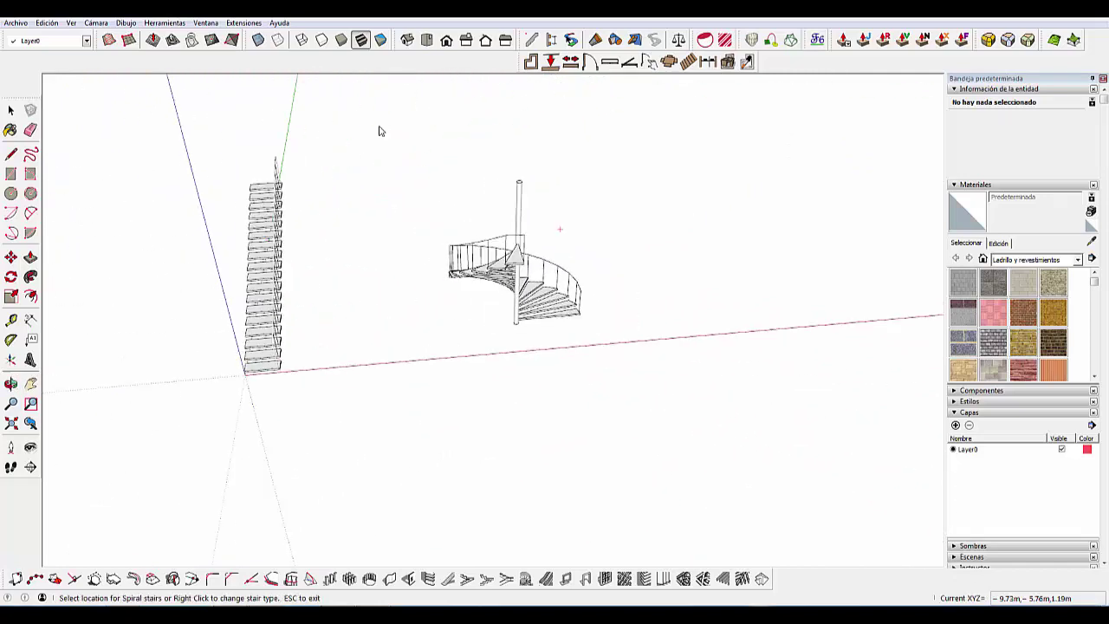
- Generate an L-shaped In-Situ stair in Stair Maker, accepting its dimensions and the adjusted riser height
click(243, 22)
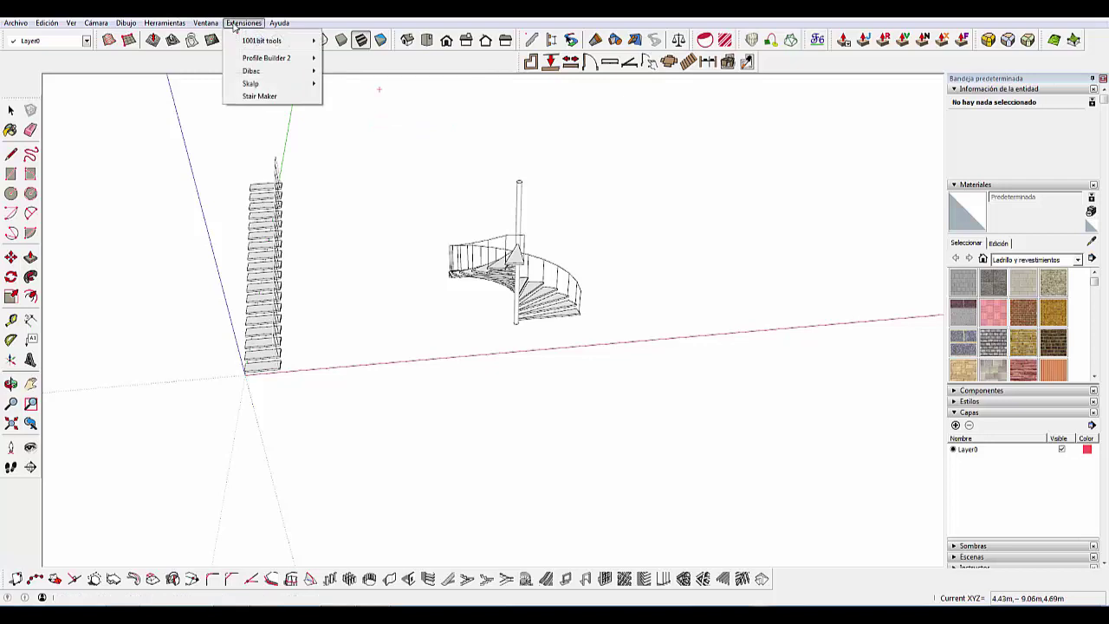
click(271, 97)
click(576, 303)
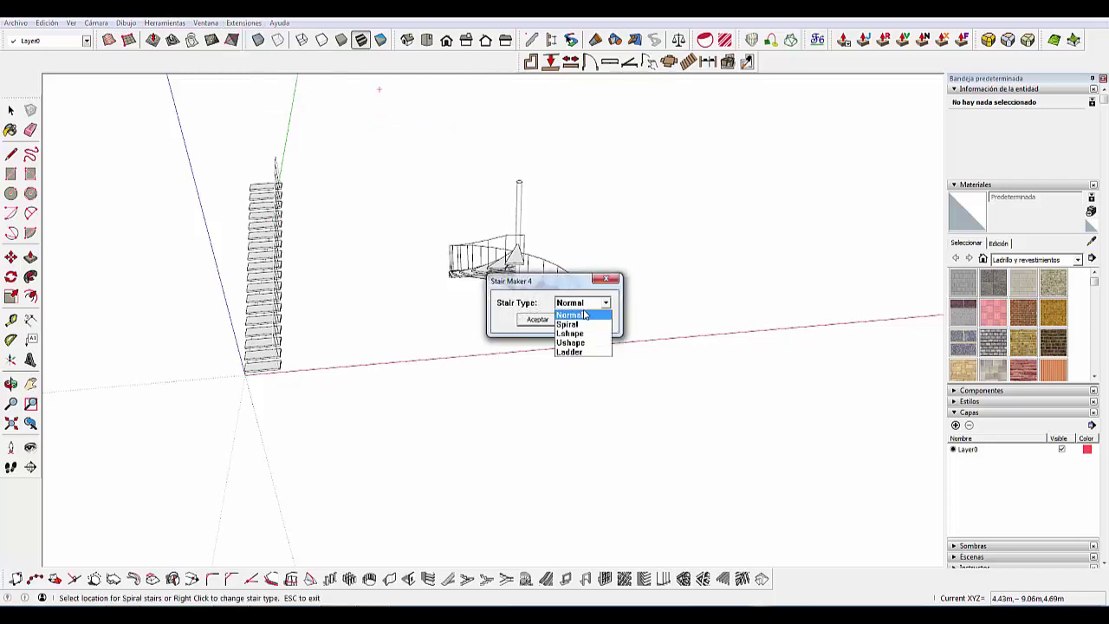
click(576, 334)
click(535, 319)
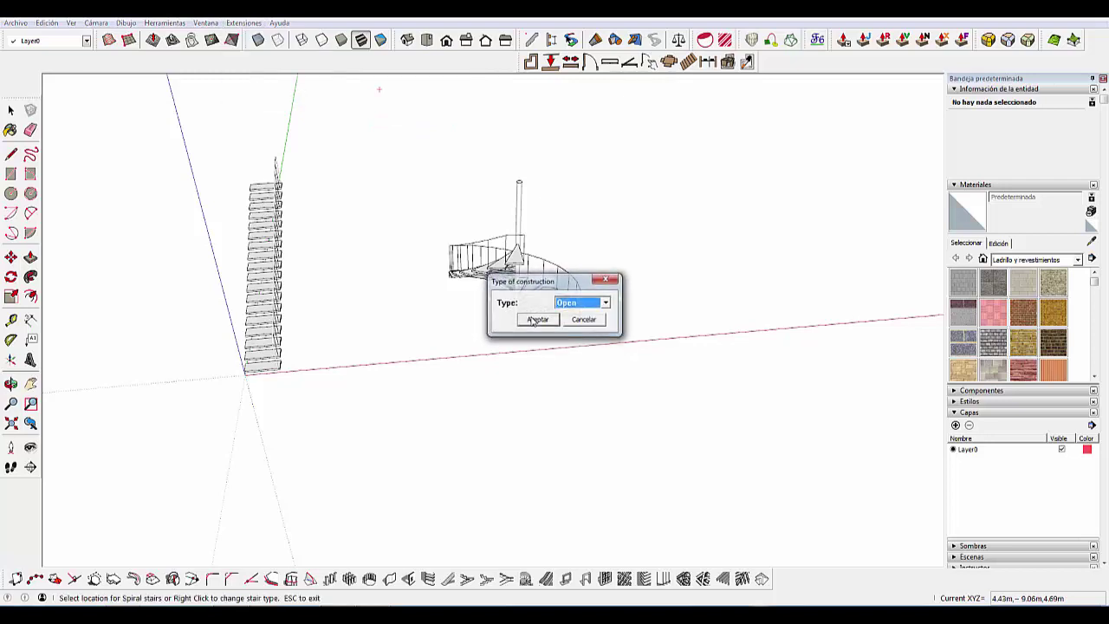
click(577, 304)
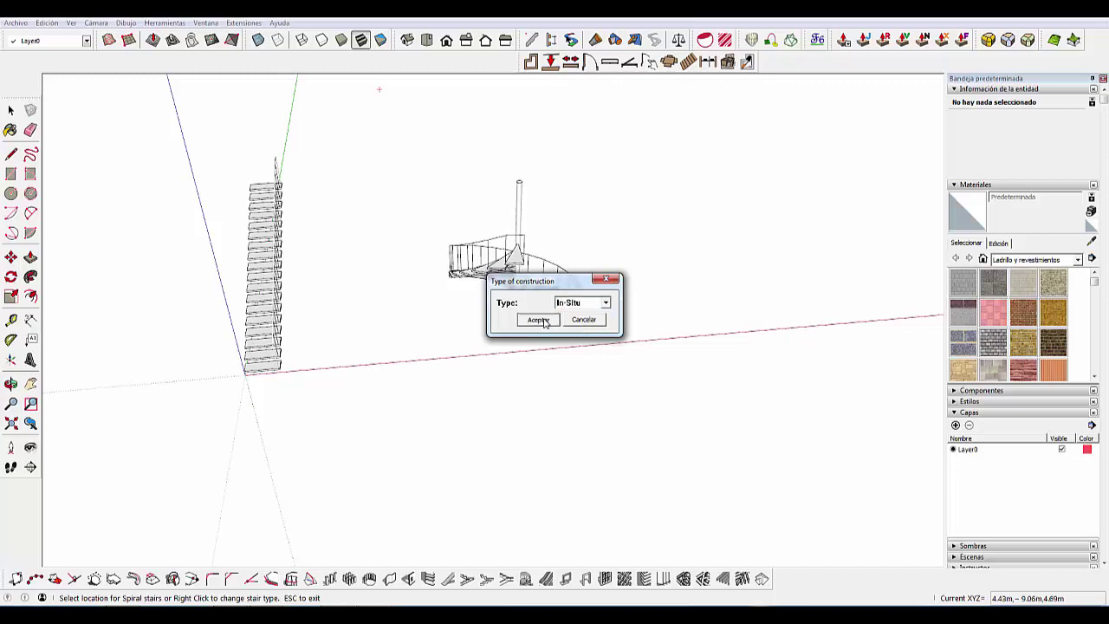
click(542, 321)
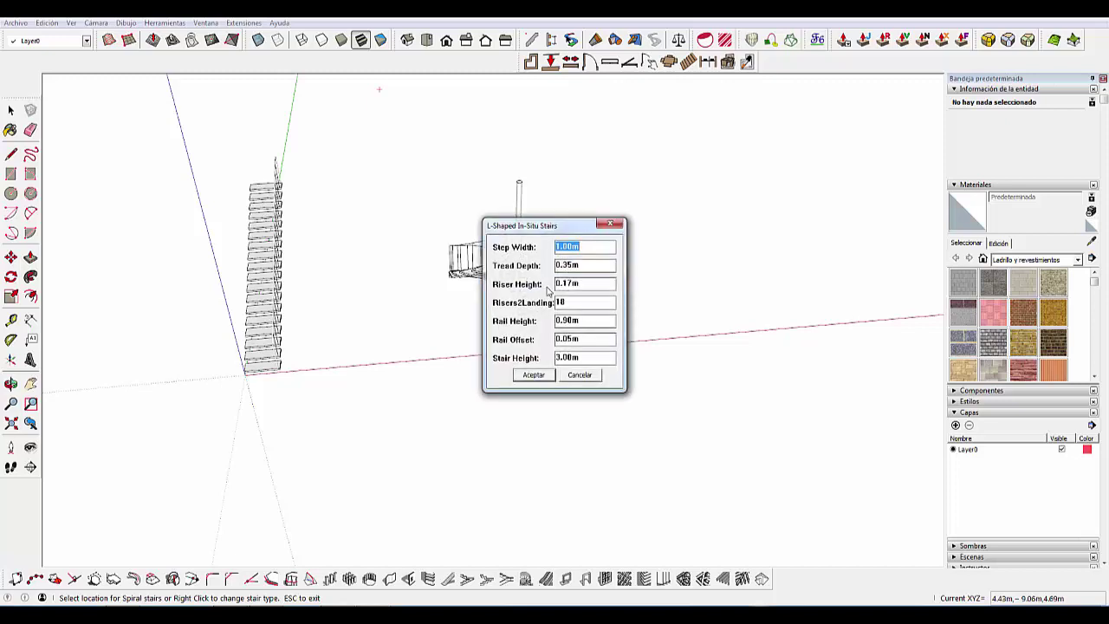
click(532, 378)
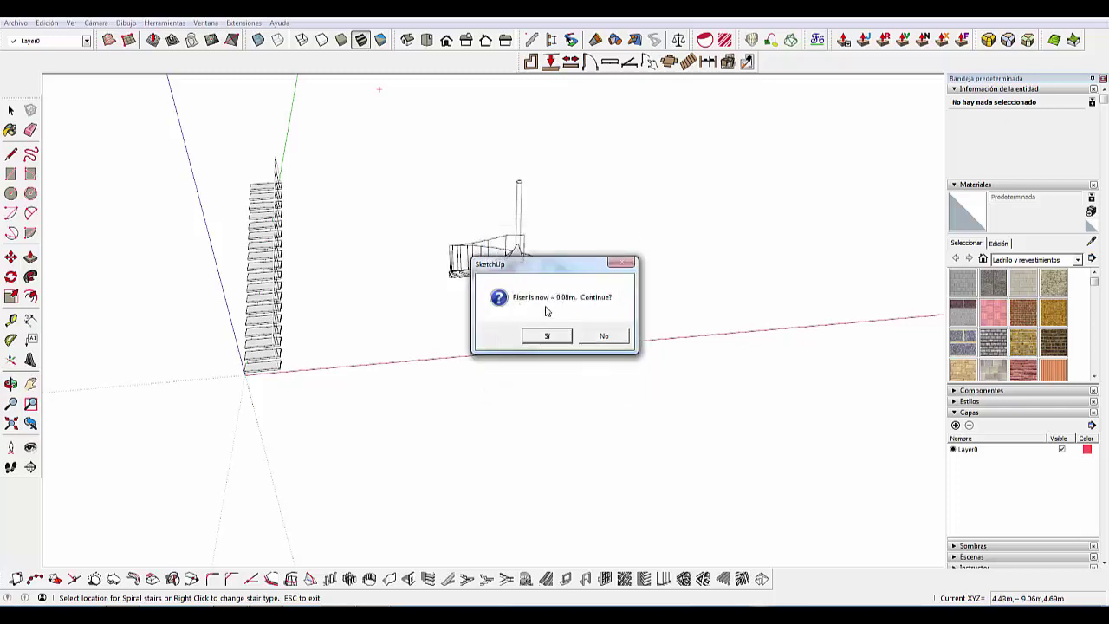
click(547, 336)
- Orbit the view to inspect the spiral and L-shaped stairs beside the straight flight
middle_drag(433, 208, 258, 326)
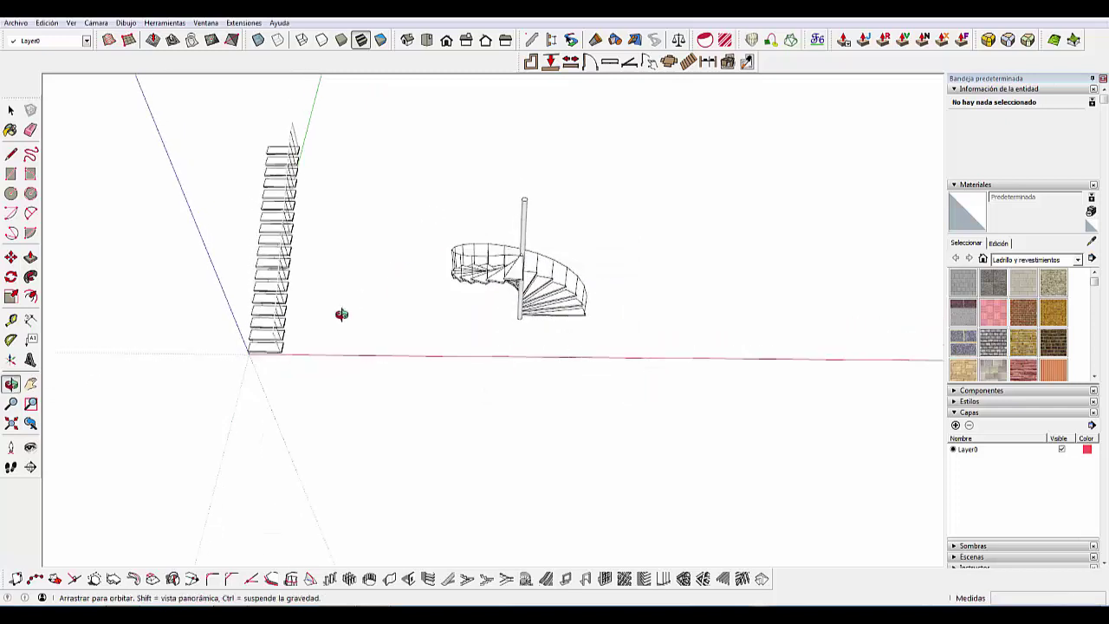
middle_drag(515, 205, 646, 162)
scroll(607, 130, up, 5)
mouse_move(597, 131)
middle_down()
mouse_move(476, 154)
mouse_move(292, 156)
middle_up()
mouse_move(584, 322)
middle_down()
mouse_move(710, 244)
mouse_move(800, 257)
mouse_move(613, 283)
mouse_move(458, 257)
mouse_move(389, 310)
mouse_move(440, 252)
mouse_move(399, 238)
mouse_move(613, 206)
mouse_move(690, 146)
mouse_move(792, 168)
mouse_move(797, 183)
middle_up()
- Select the L-shaped stair group, then clear the selection and orbit to a new angle
click(10, 111)
click(520, 212)
mouse_move(580, 227)
middle_down()
mouse_move(302, 286)
mouse_move(340, 266)
middle_up()
click(411, 246)
middle_drag(410, 246, 266, 147)
- Create a second Lshape stair with Open construction and place it in front of the spiral stair
click(244, 22)
click(286, 96)
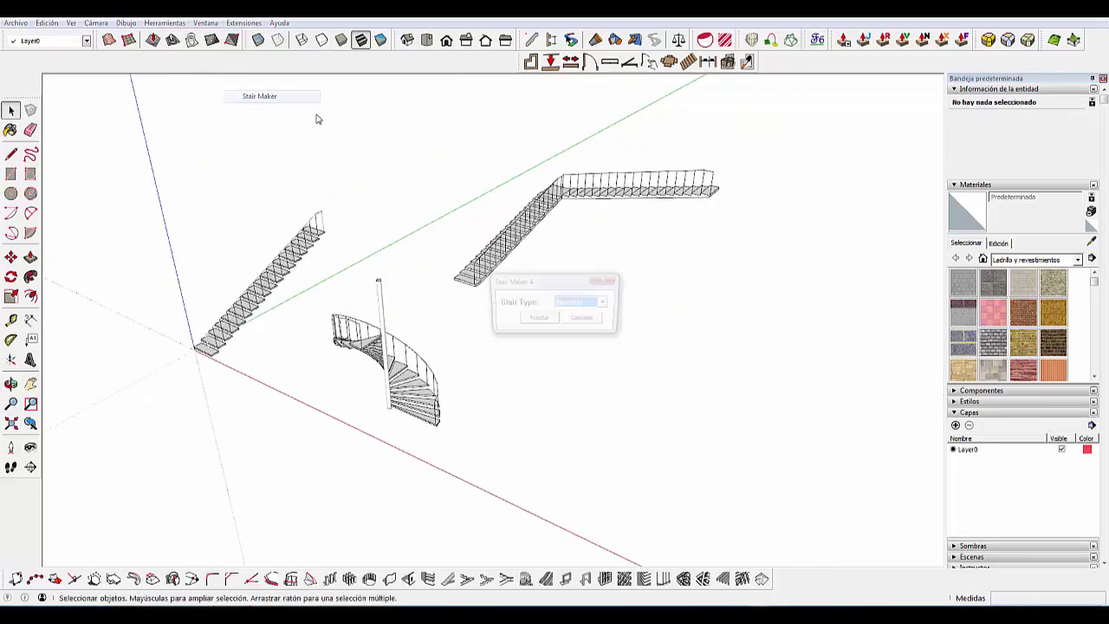
click(594, 303)
click(580, 322)
click(538, 320)
click(538, 320)
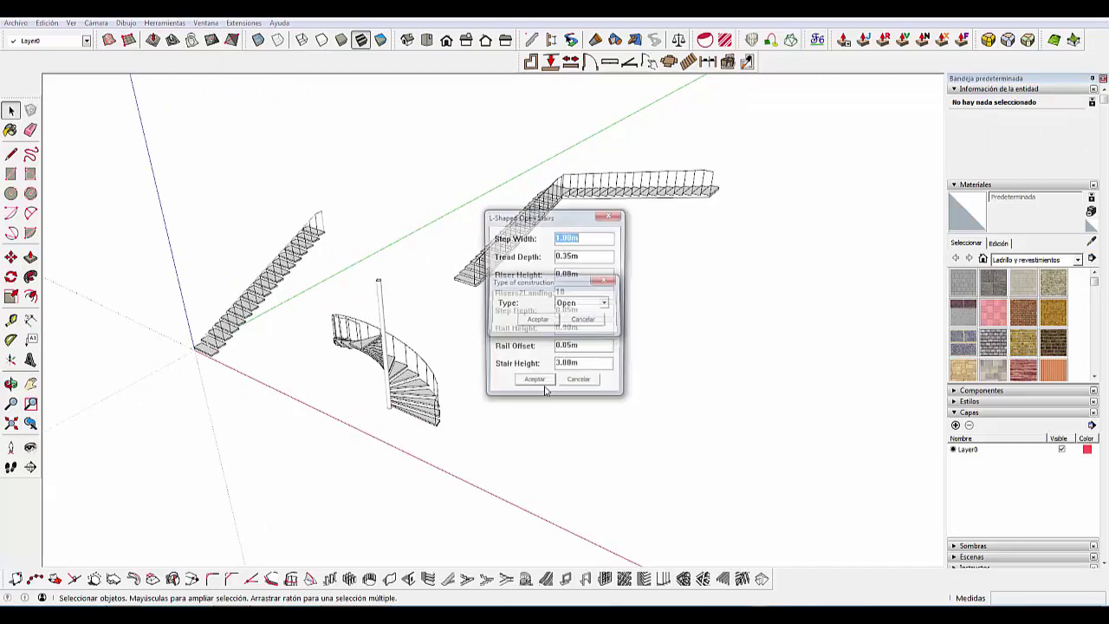
click(534, 385)
click(545, 338)
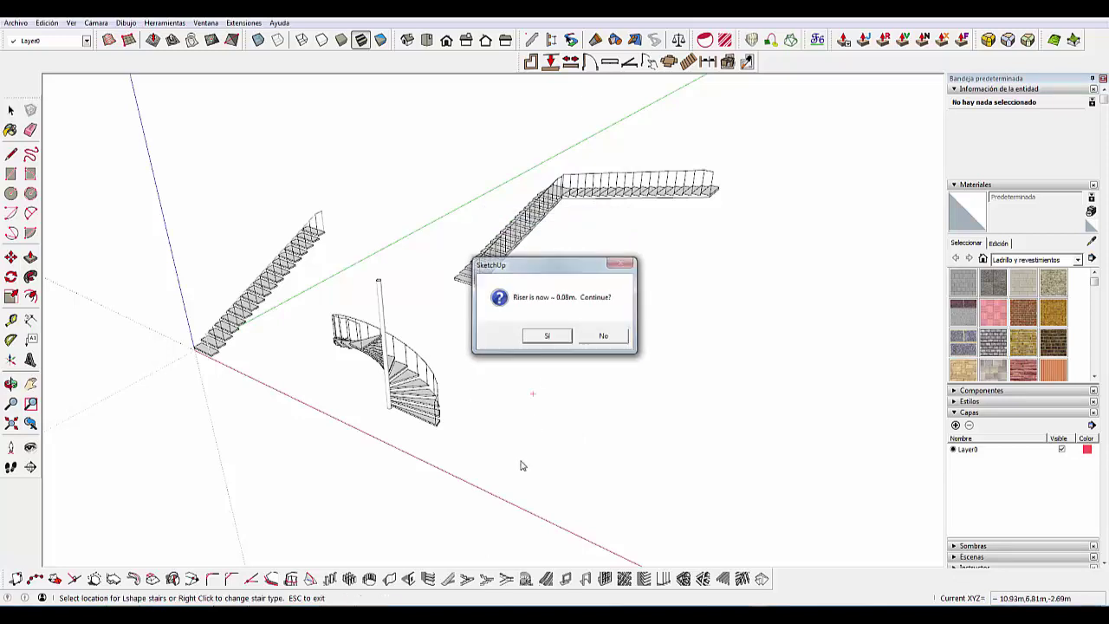
click(504, 506)
- Orbit to view the stairs from above and stop placing stairs
middle_drag(548, 468, 405, 306)
mouse_move(405, 306)
mouse_down()
mouse_move(322, 359)
mouse_move(618, 324)
mouse_move(669, 436)
mouse_up()
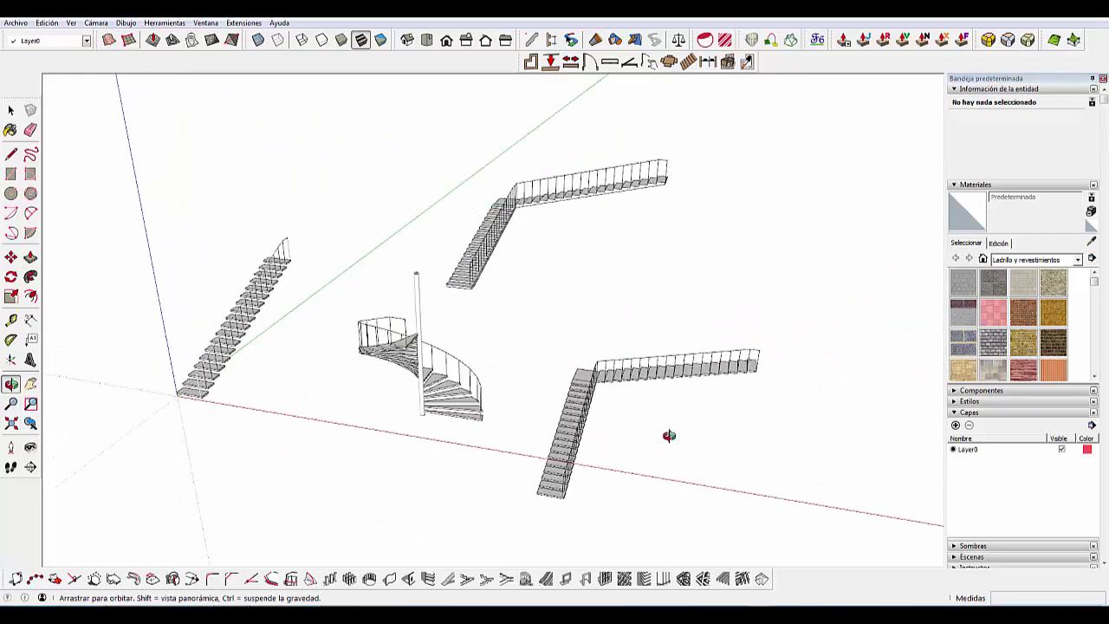
scroll(669, 436, down, 2)
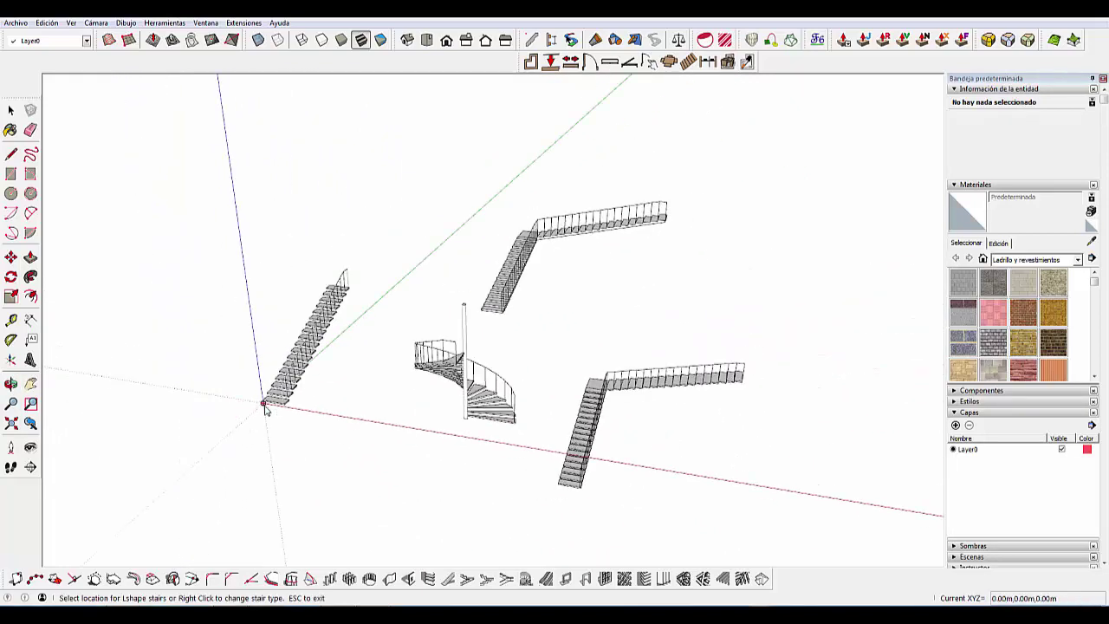
scroll(265, 409, up, 2)
key(space)
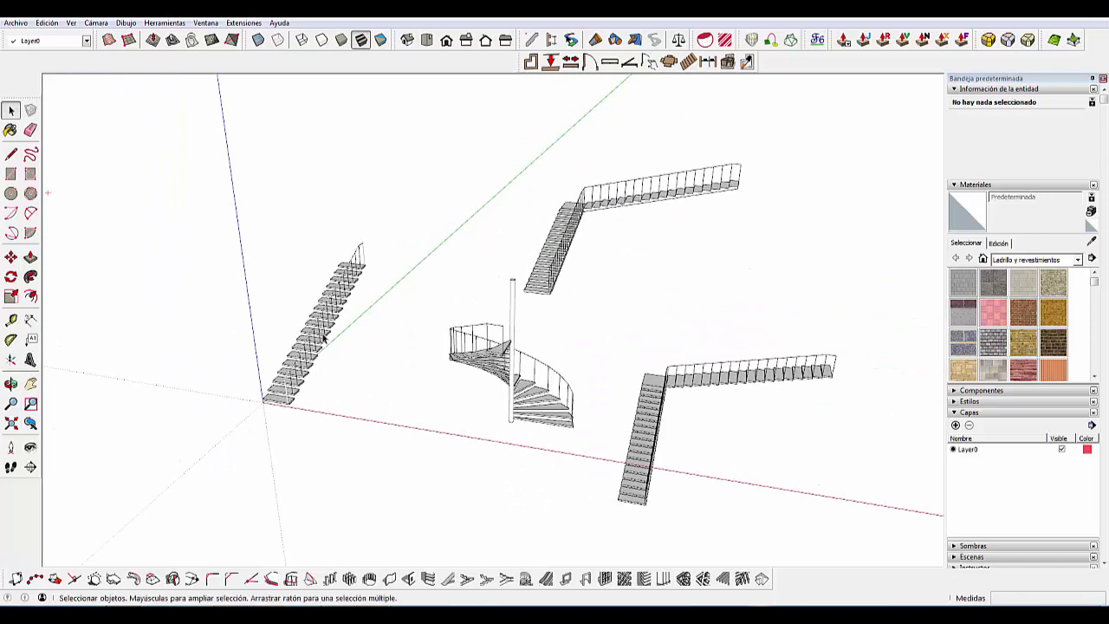
- Move the straight stair 10.13 m along the green axis
click(326, 338)
scroll(400, 361, down, 2)
scroll(400, 361, down, 2)
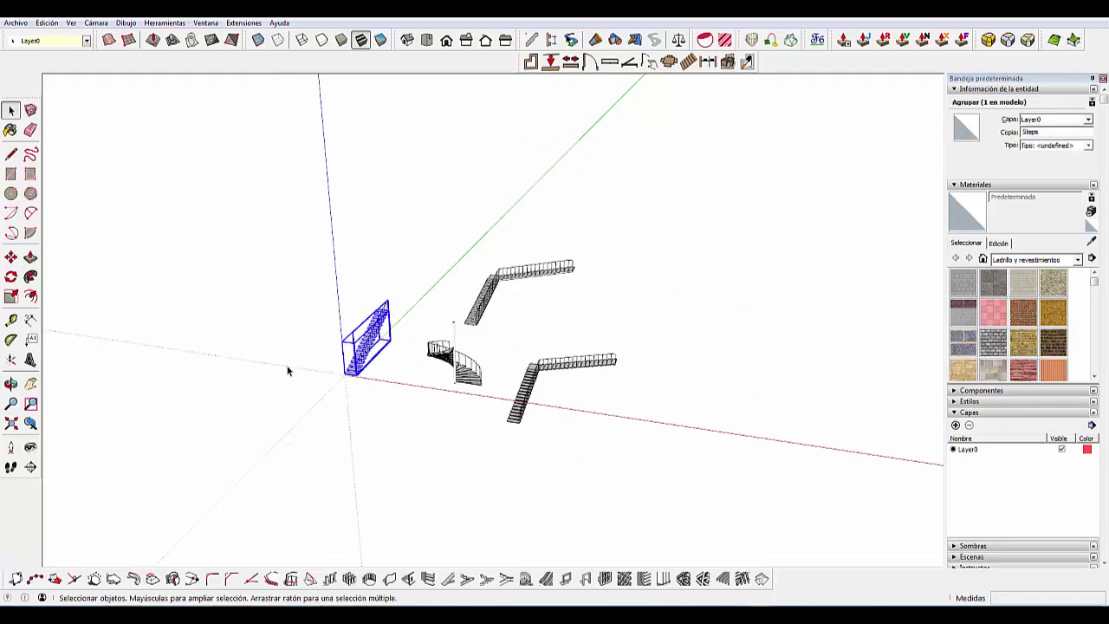
click(10, 256)
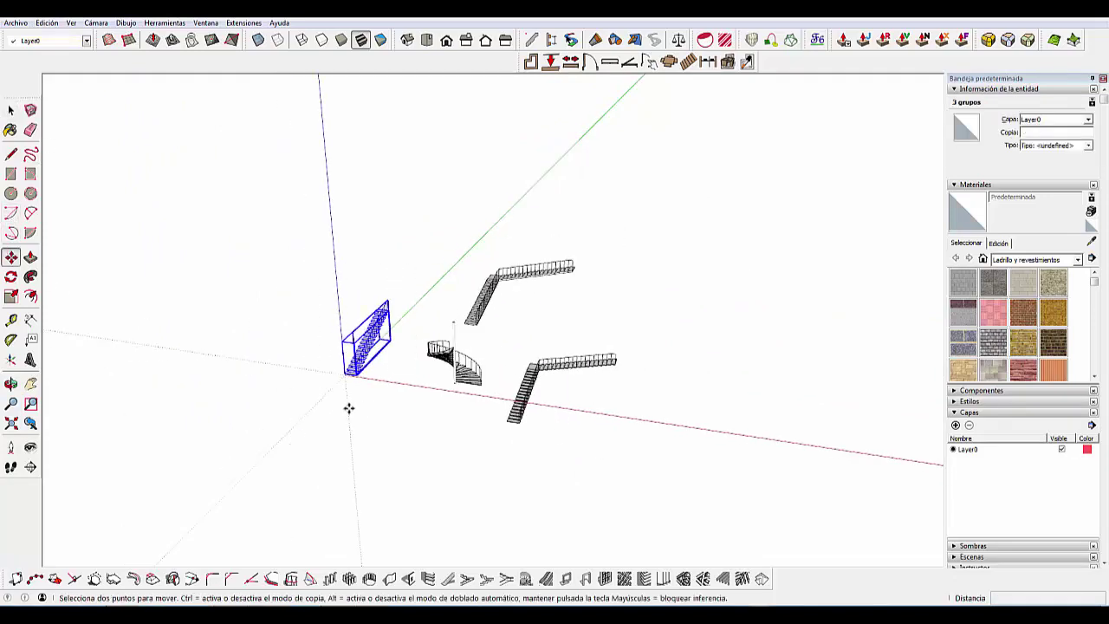
click(348, 408)
click(407, 347)
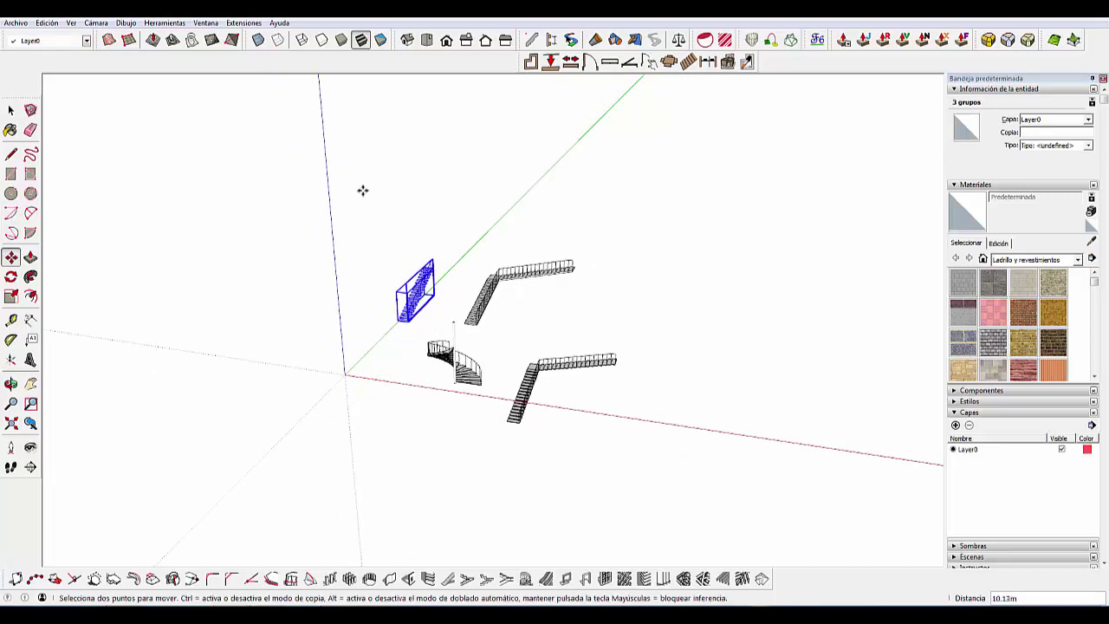
scroll(370, 271, up, 3)
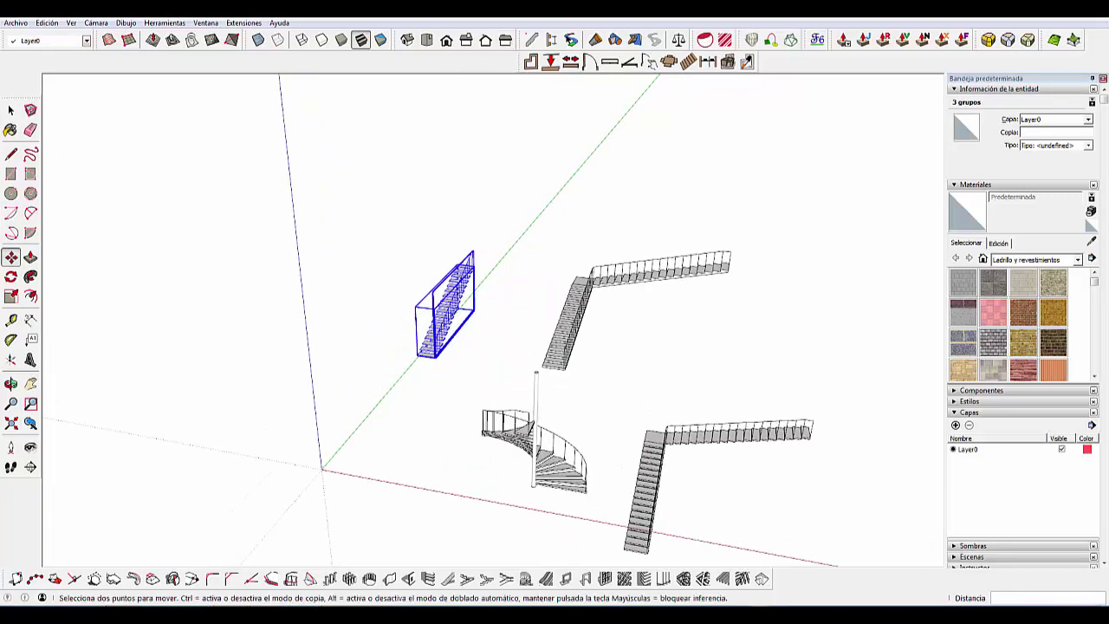
- Generate another Lshape Open stair in Stair Maker and place it at the origin
click(244, 22)
click(260, 96)
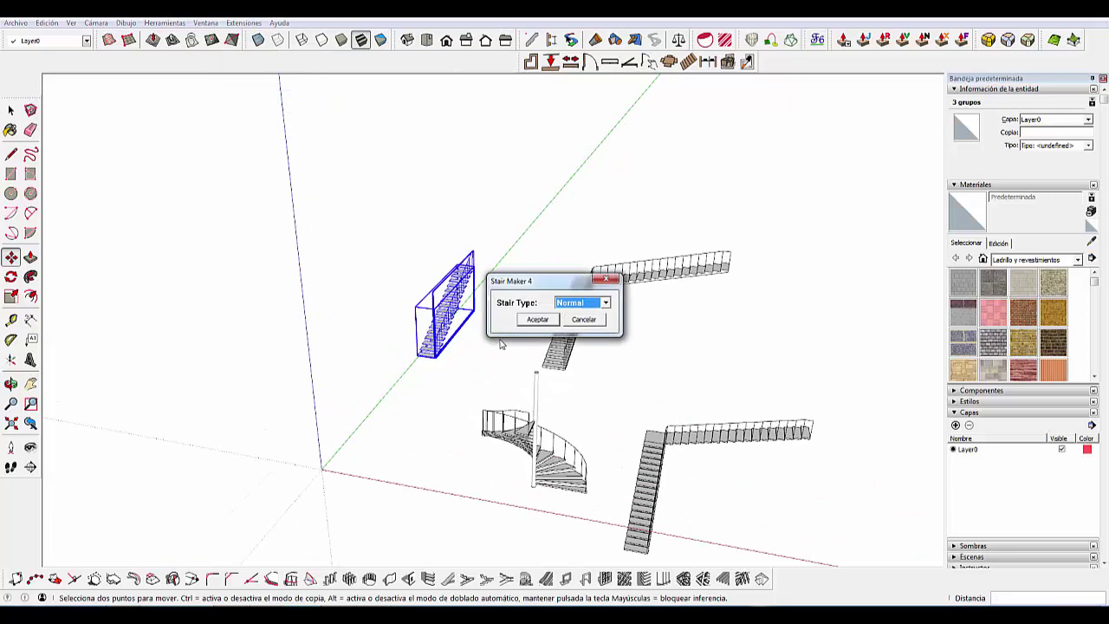
click(579, 303)
click(573, 334)
click(538, 320)
click(537, 320)
click(530, 385)
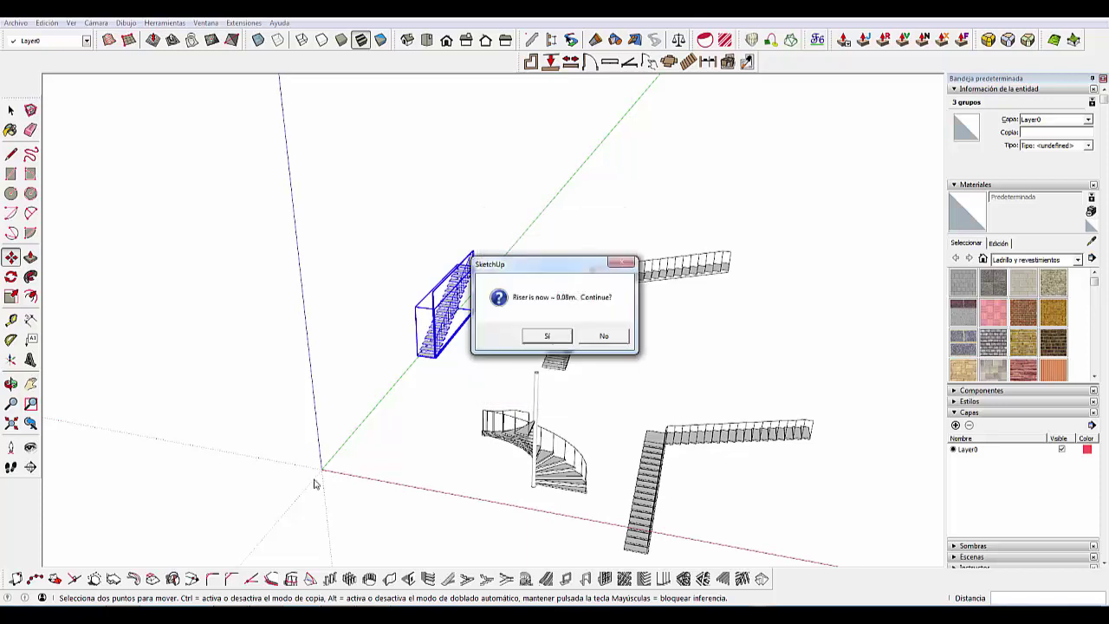
click(535, 336)
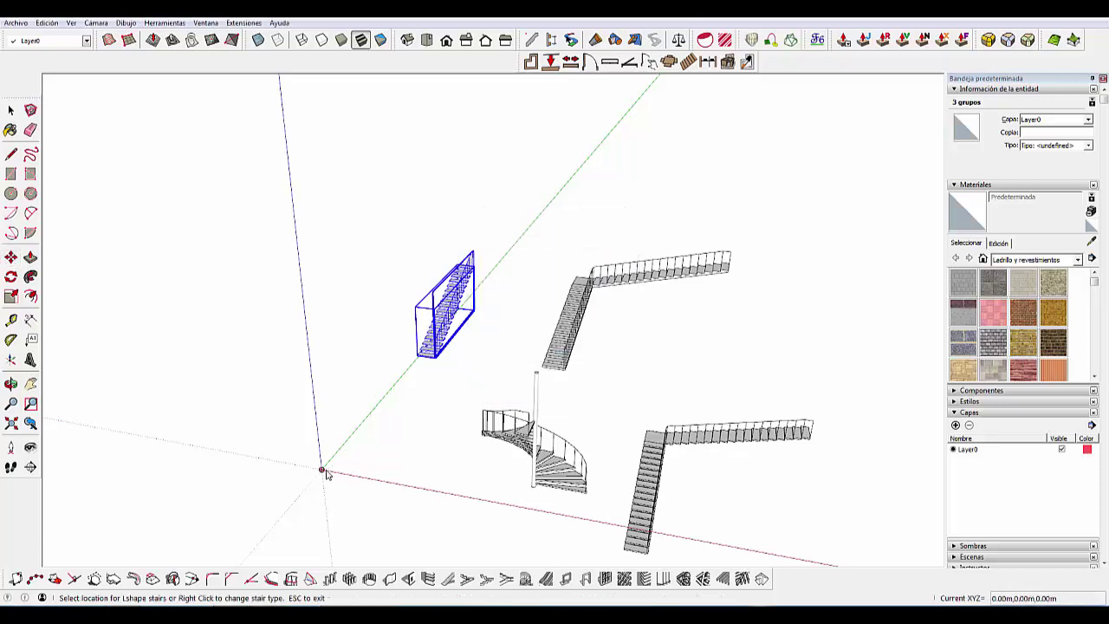
click(321, 465)
mouse_move(353, 471)
middle_down()
mouse_move(375, 407)
mouse_move(178, 460)
middle_up()
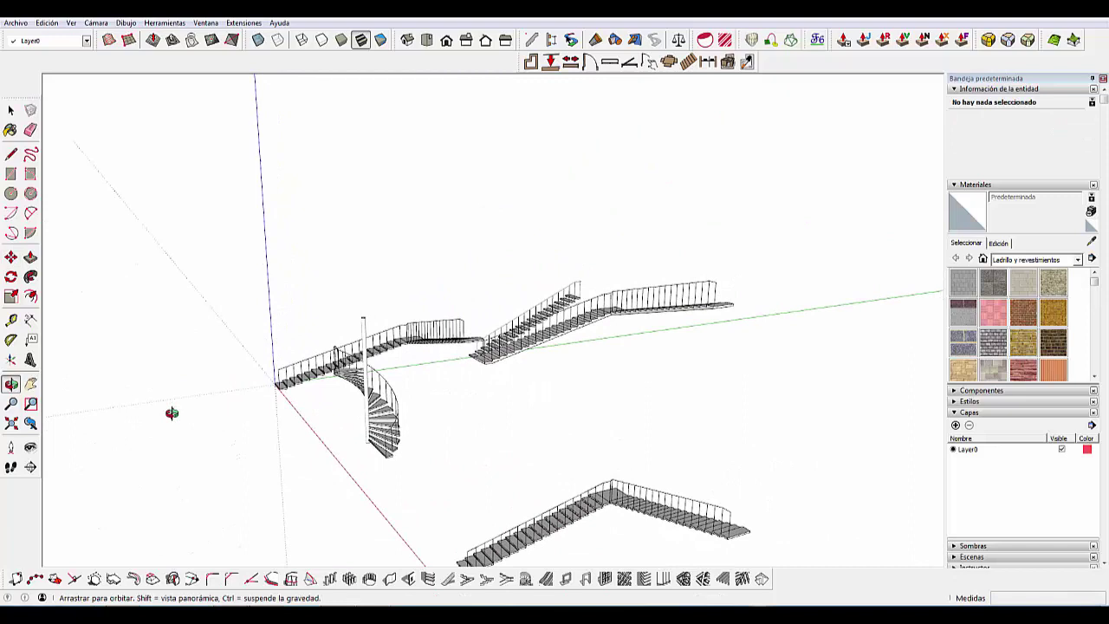
- Delete the extra lower L-shaped stair
click(10, 110)
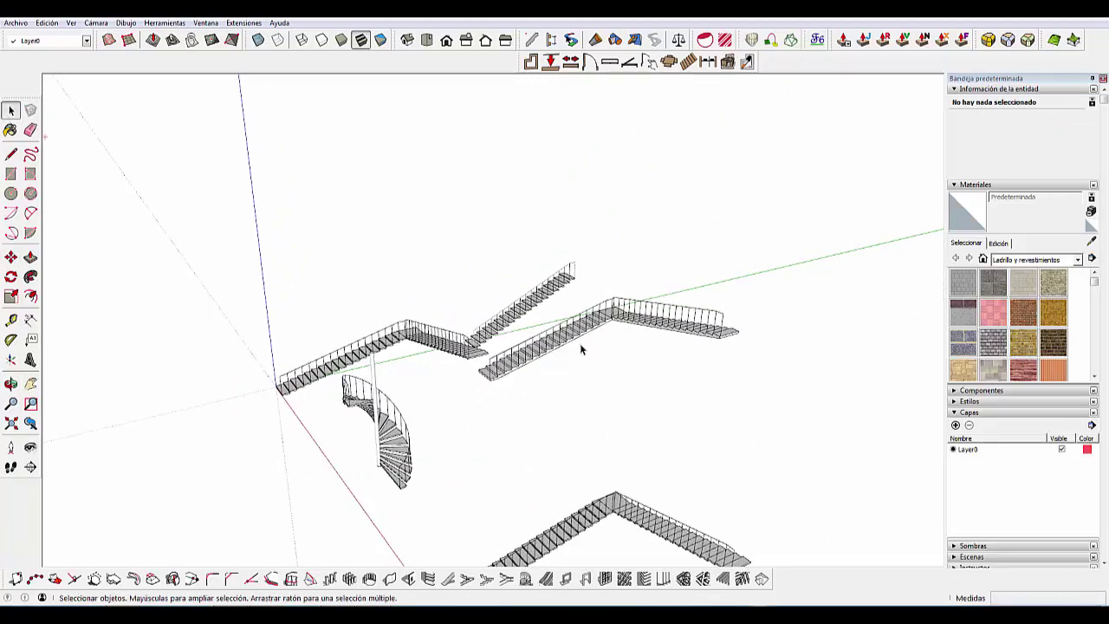
scroll(607, 324, down, 3)
click(596, 341)
key(Delete)
mouse_move(533, 423)
middle_down()
mouse_move(604, 387)
mouse_move(407, 425)
middle_up()
- Select the L-shaped and spiral stairs together with a window selection
key(ctrl+a)
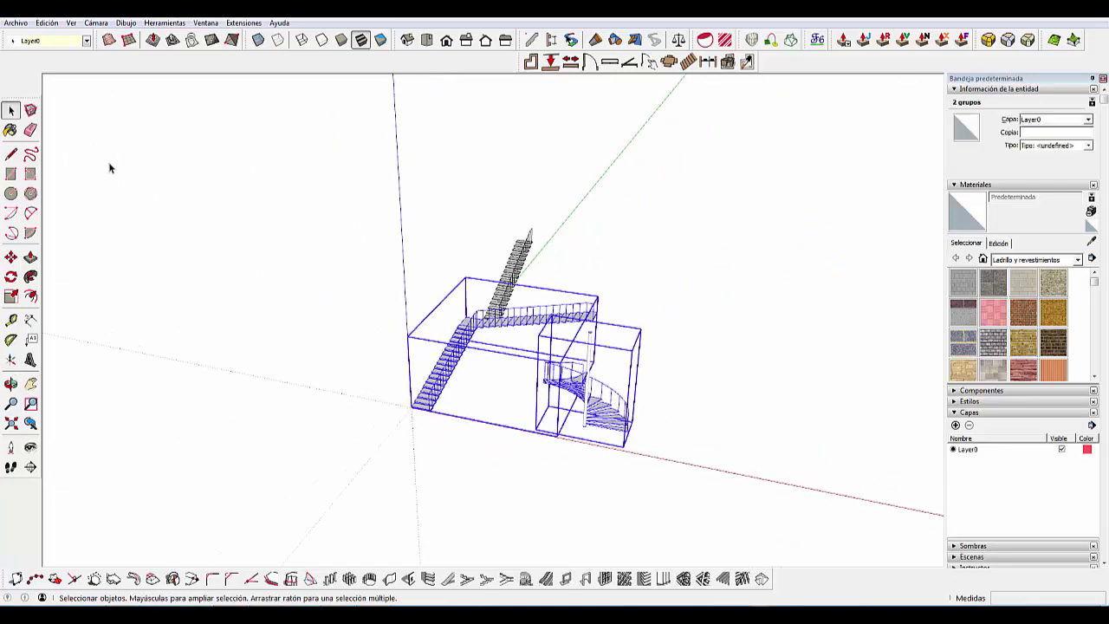
click(455, 436)
key(m)
scroll(503, 476, up, 2)
scroll(403, 438, up, 2)
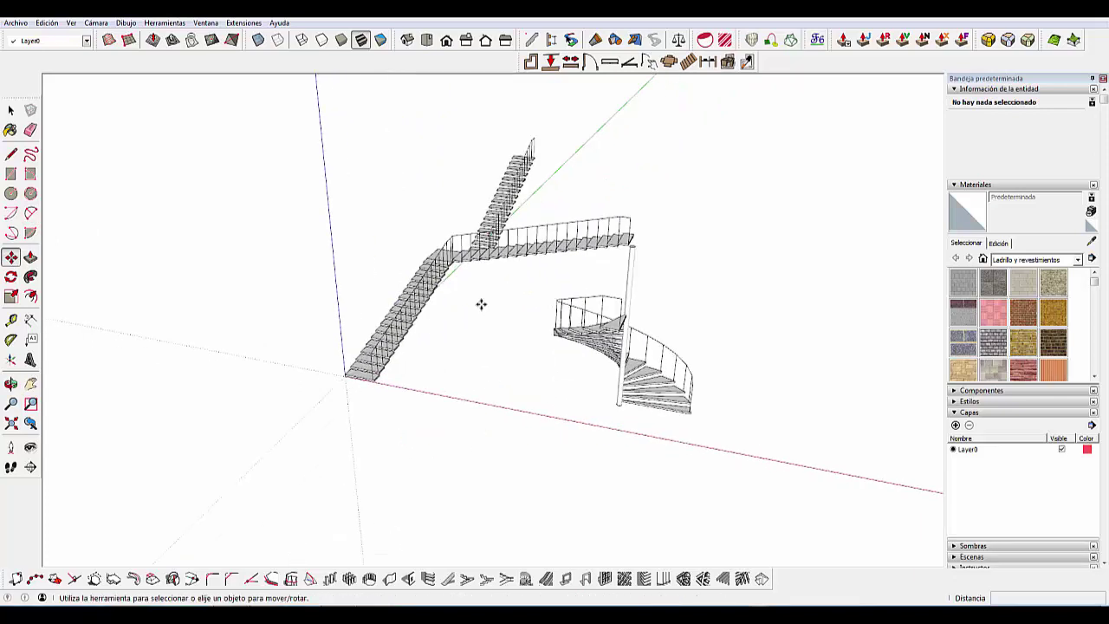
click(10, 153)
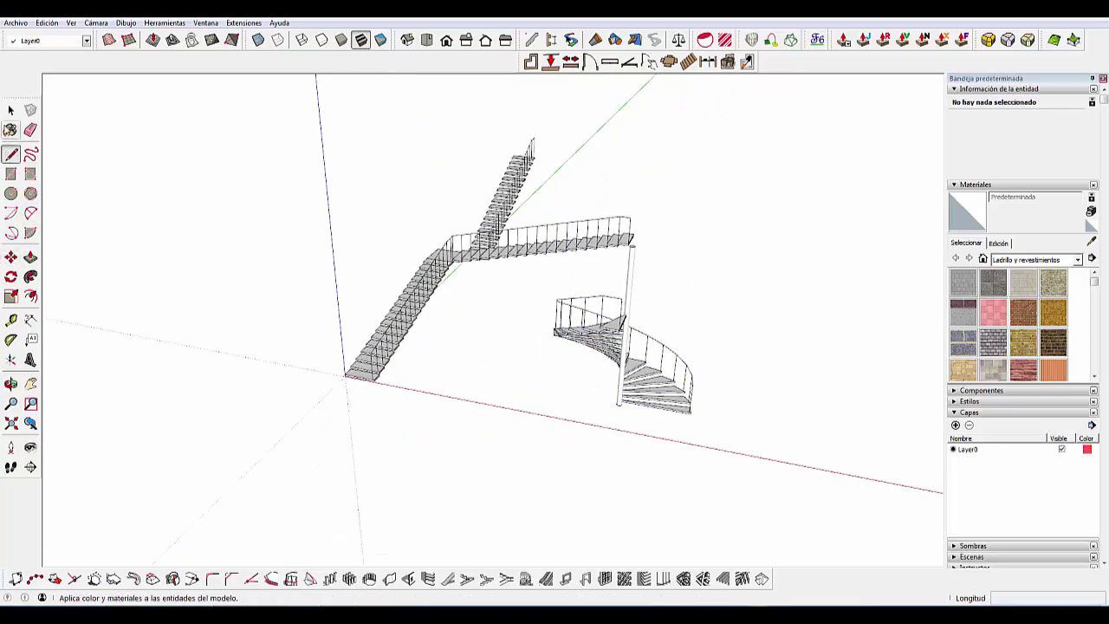
click(10, 111)
drag(697, 323, 324, 378)
- Move the L-shaped and spiral stairs about 5.88 m away from the straight flight
click(10, 257)
click(367, 401)
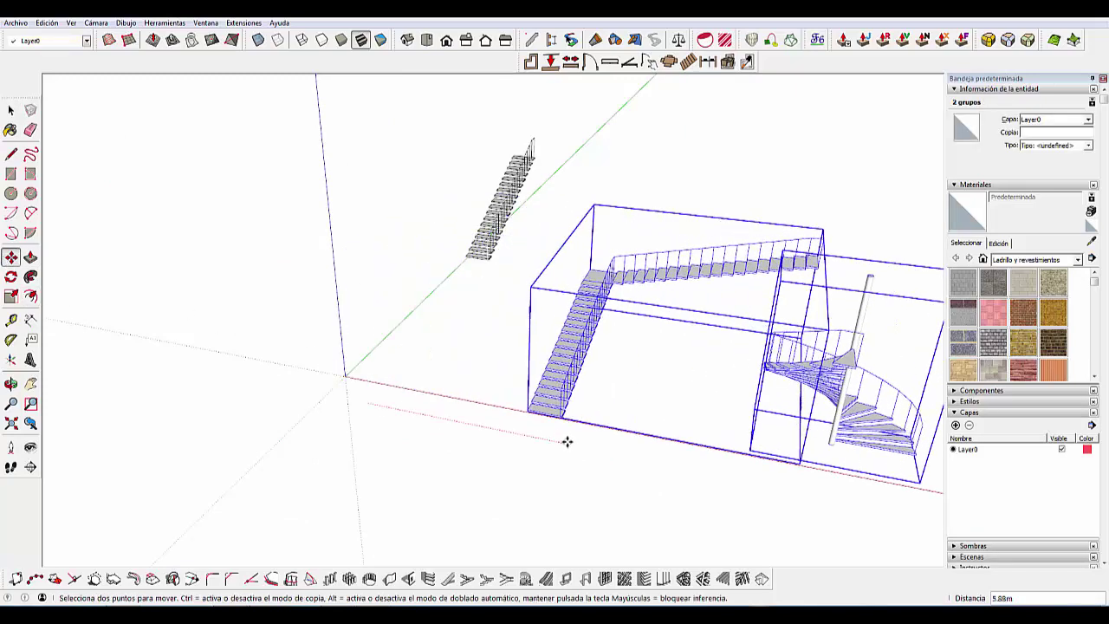
click(11, 110)
scroll(48, 98, up, 1)
scroll(48, 99, up, 1)
scroll(149, 119, down, 1)
scroll(559, 300, up, 1)
scroll(560, 300, up, 1)
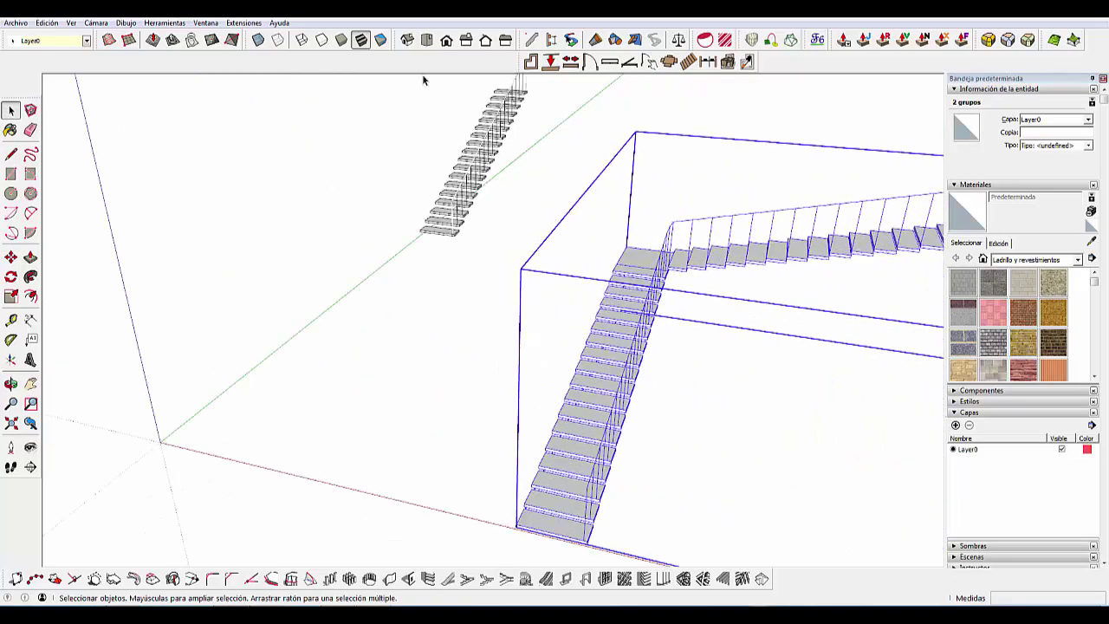
click(244, 24)
- Create a Ushape stair with Open construction and place it at the origin
click(285, 93)
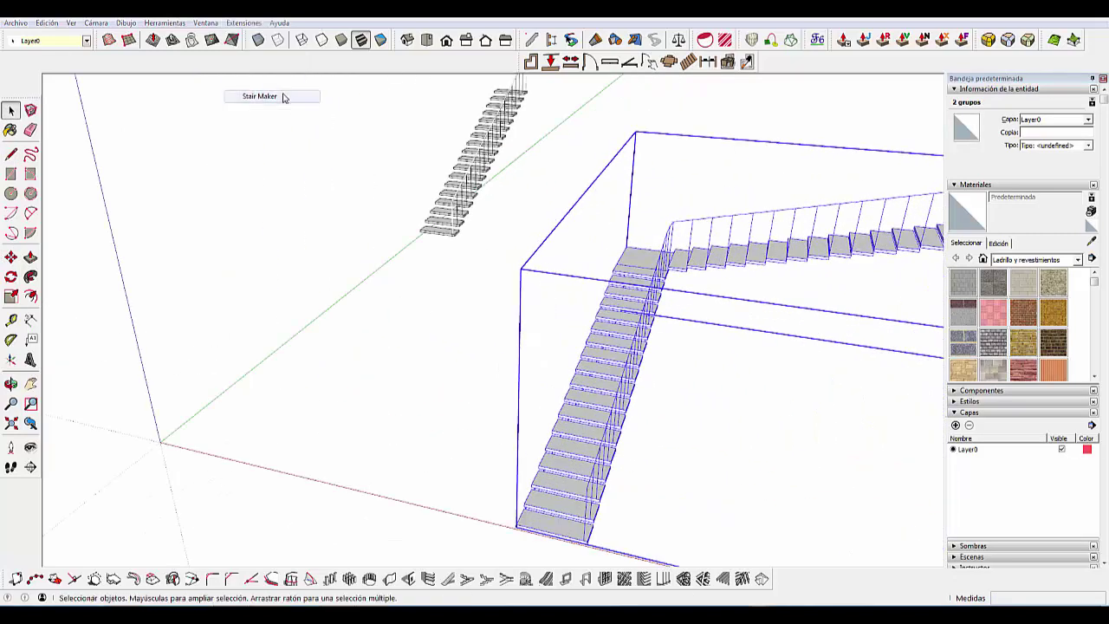
click(553, 301)
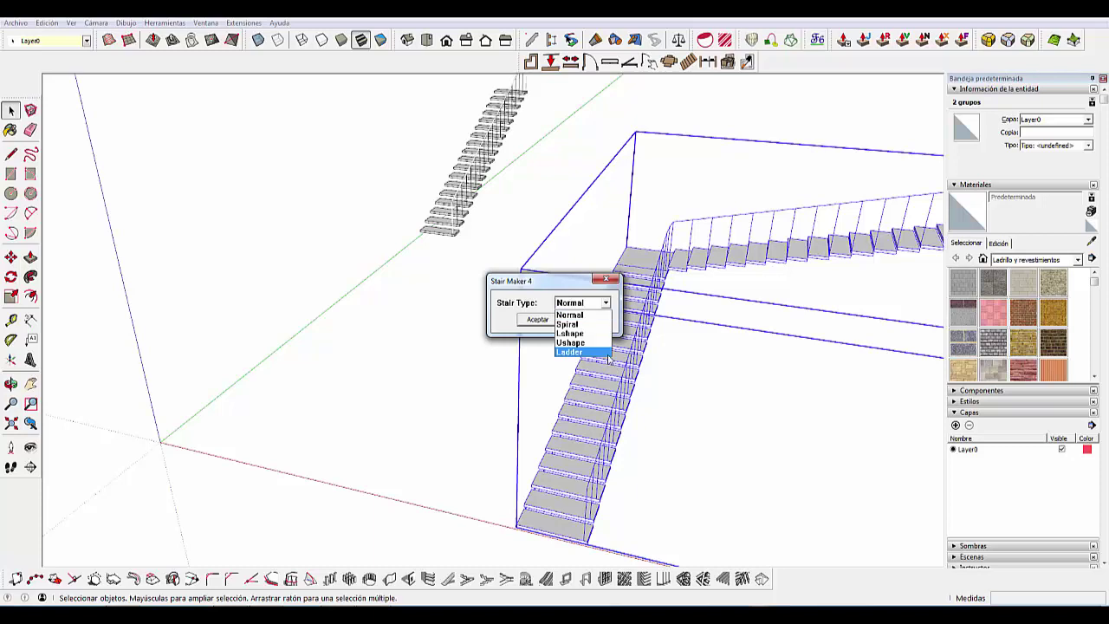
click(596, 349)
click(547, 320)
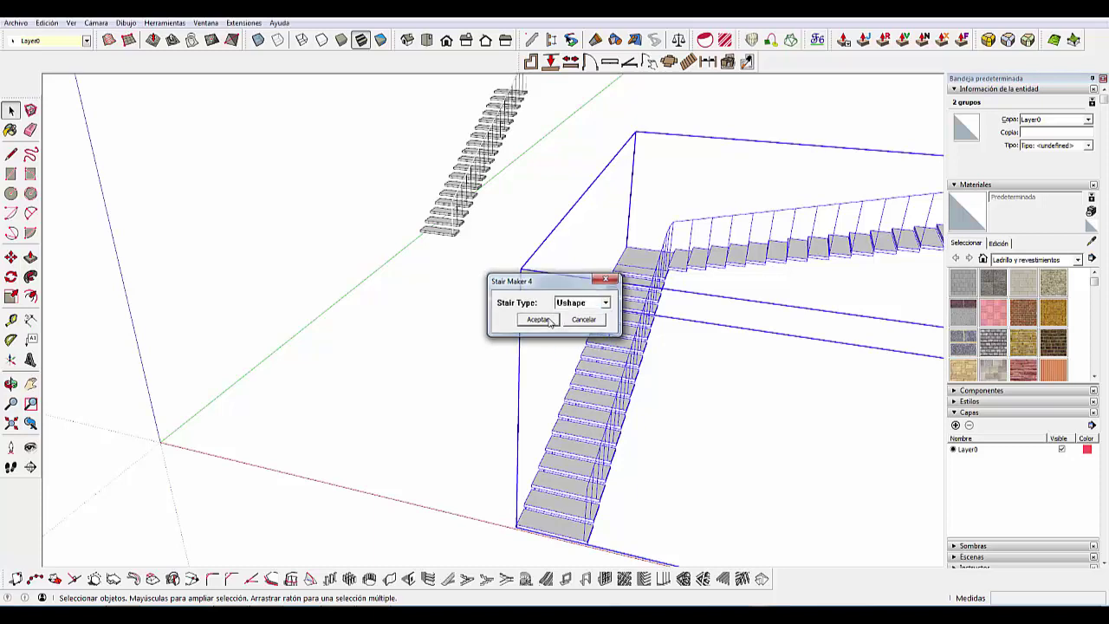
click(571, 302)
click(566, 315)
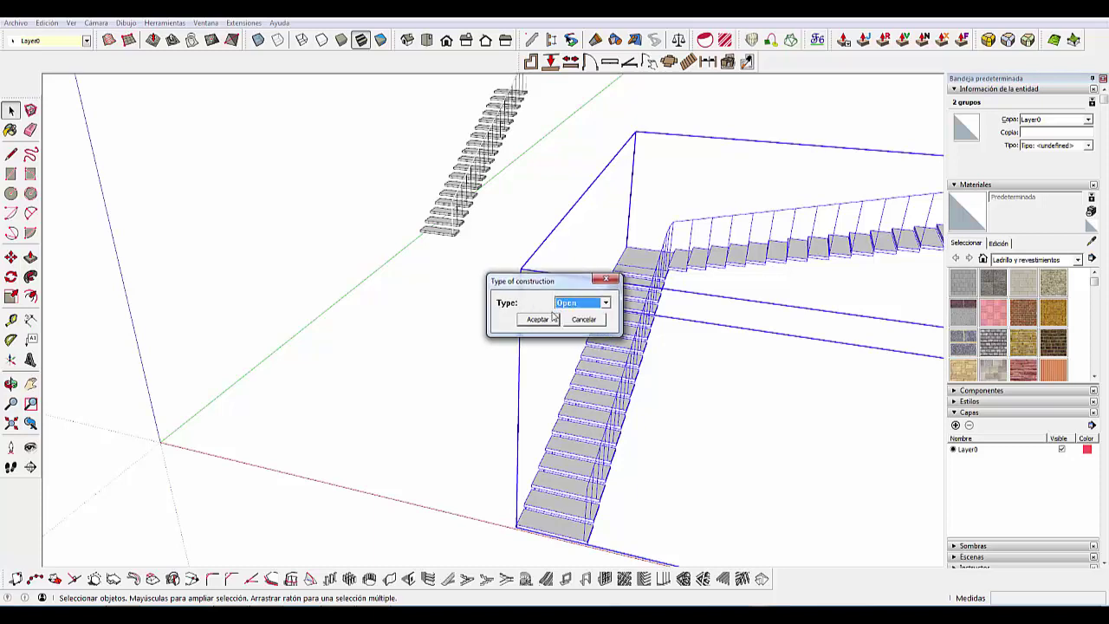
click(537, 319)
click(530, 403)
click(548, 337)
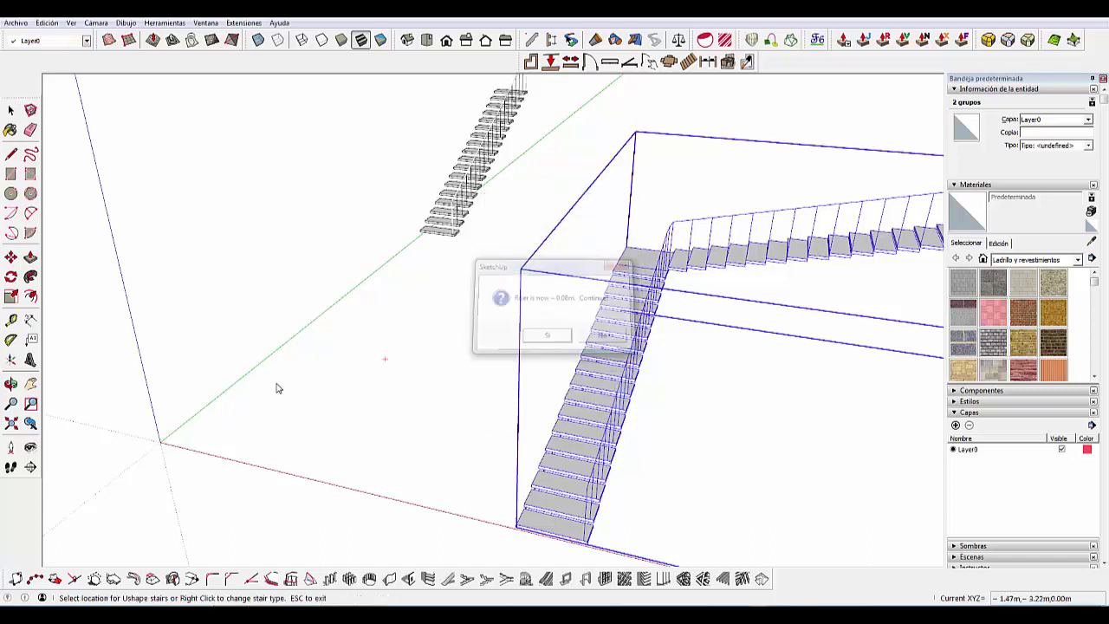
click(160, 442)
- Orbit and zoom to show all the stairs, then stop placing further stairs
mouse_move(211, 396)
middle_down()
mouse_move(465, 361)
mouse_move(529, 389)
mouse_move(556, 444)
mouse_move(686, 460)
middle_up()
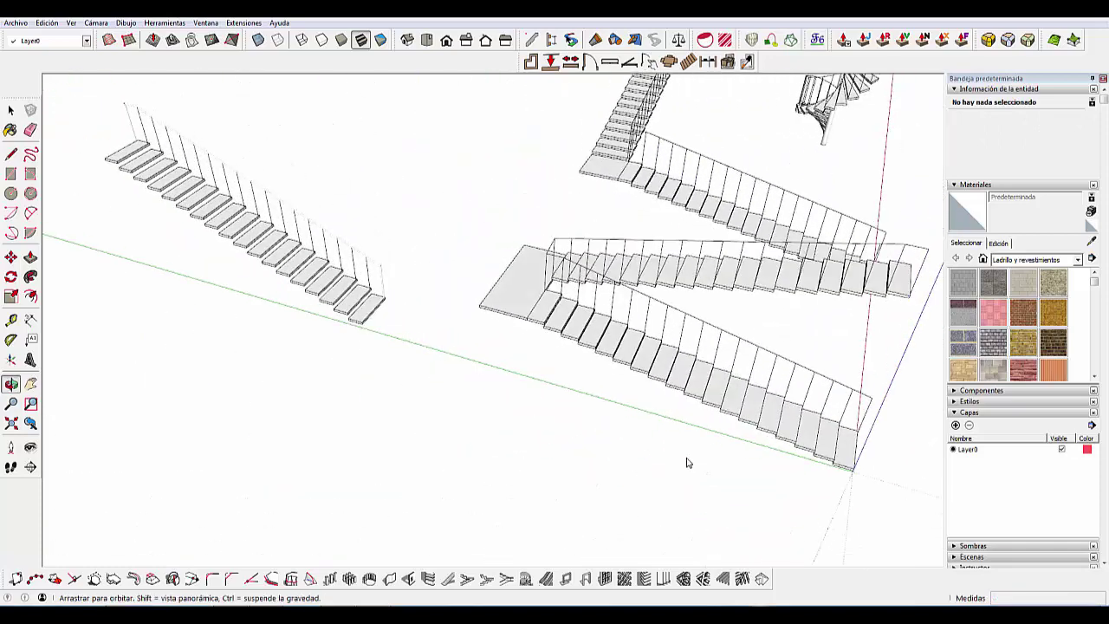
scroll(527, 272, up, 3)
scroll(544, 309, up, 2)
mouse_move(544, 309)
middle_down()
mouse_move(725, 268)
mouse_move(173, 366)
middle_up()
scroll(176, 359, down, 3)
scroll(269, 316, down, 2)
scroll(297, 317, down, 3)
mouse_move(297, 317)
middle_down()
mouse_move(255, 297)
mouse_move(285, 277)
mouse_move(272, 346)
mouse_move(470, 317)
mouse_move(560, 321)
mouse_move(538, 349)
mouse_move(310, 366)
middle_up()
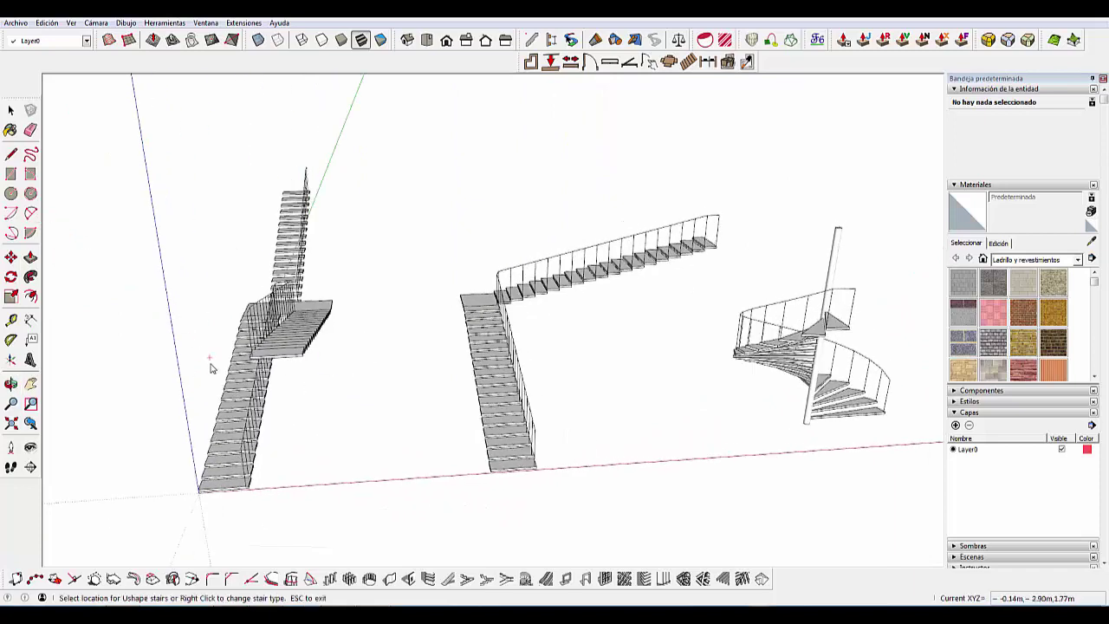
key(space)
- Build a 3.00 m U-shaped Open stair with 12 risers to the landing at the origin
click(243, 23)
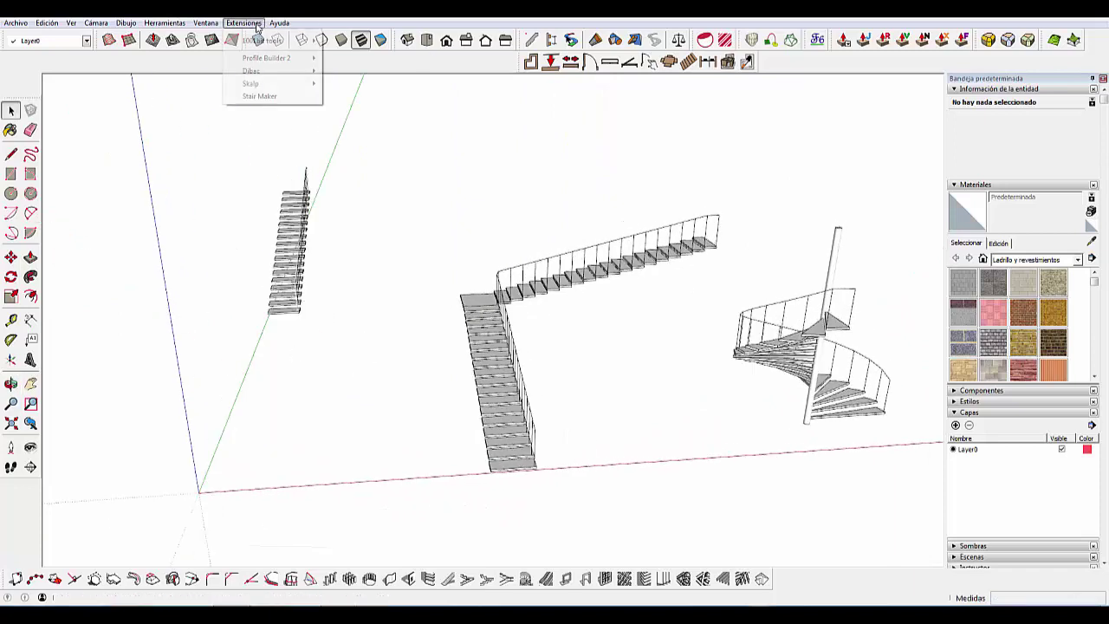
click(263, 93)
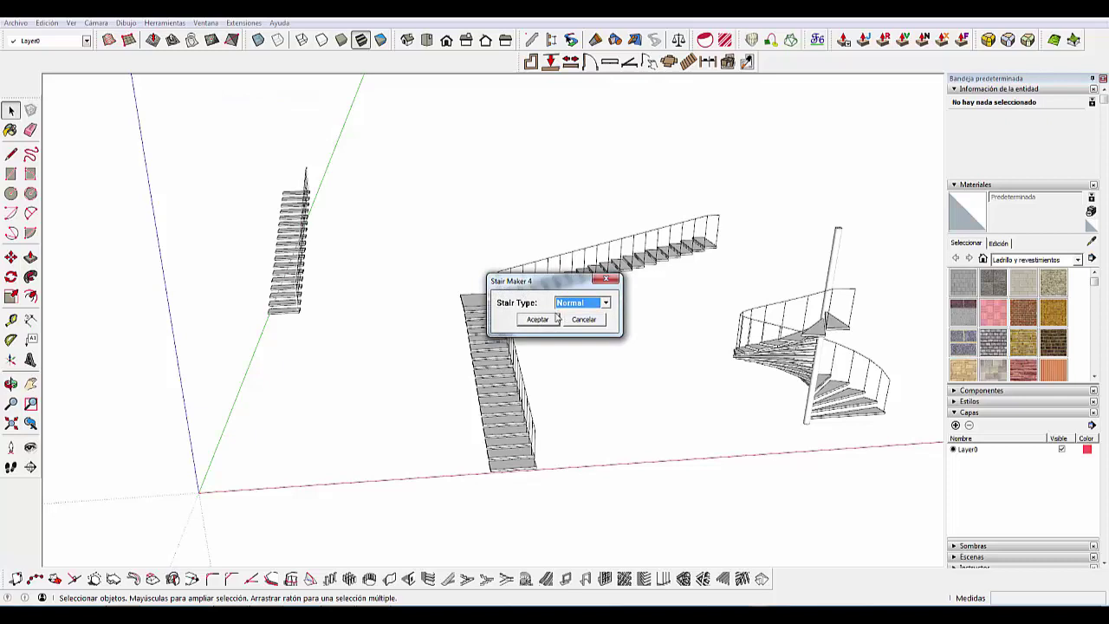
click(567, 305)
click(575, 345)
key(Return)
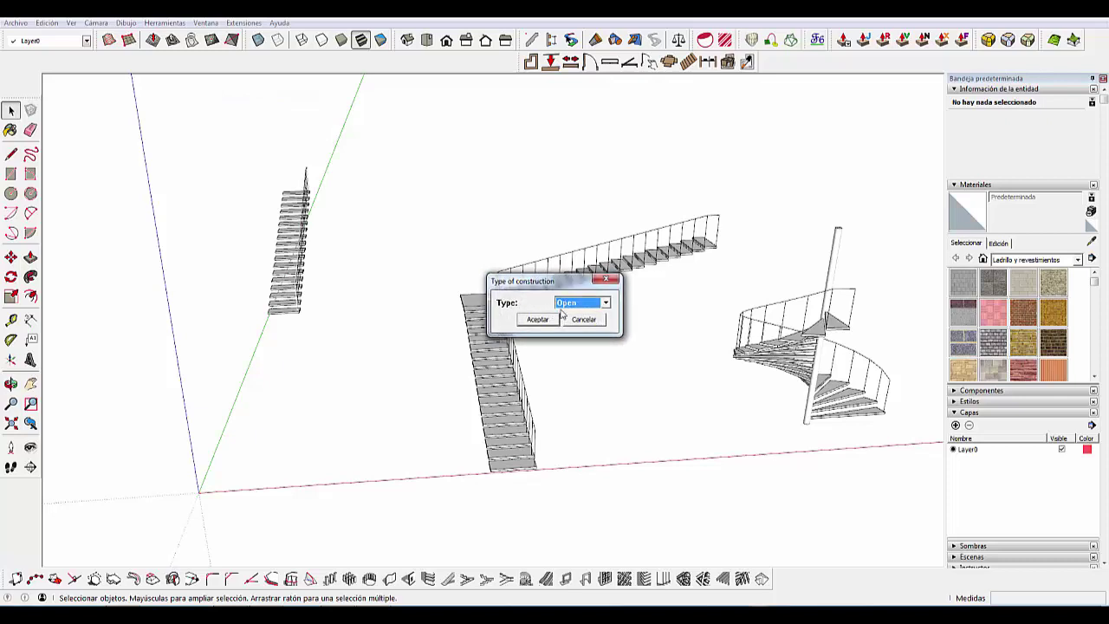
click(549, 320)
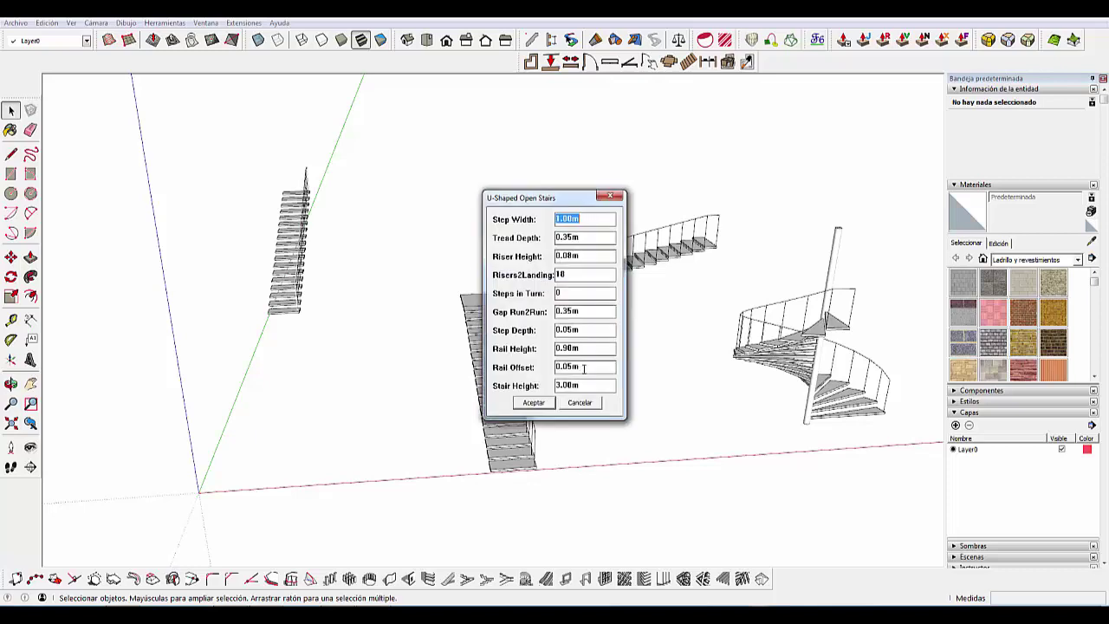
double_click(575, 276)
click(547, 405)
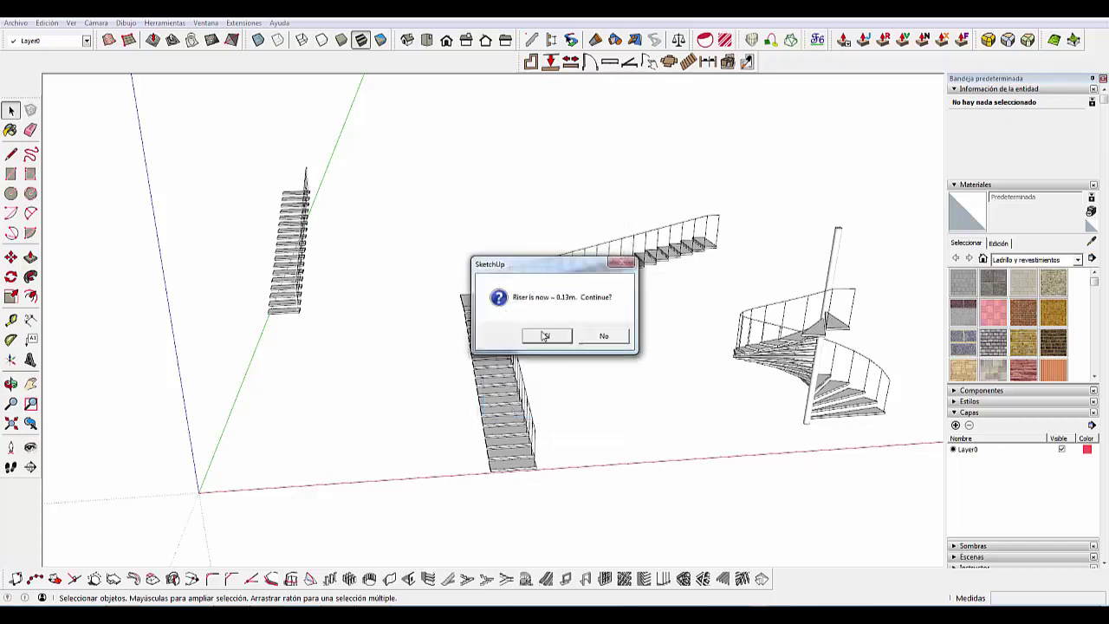
click(545, 336)
click(198, 495)
- Select the U-shaped stair group and move it away from the origin
mouse_move(231, 464)
middle_down()
mouse_move(515, 453)
mouse_move(248, 472)
middle_up()
click(10, 110)
click(230, 337)
middle_drag(230, 337, 468, 379)
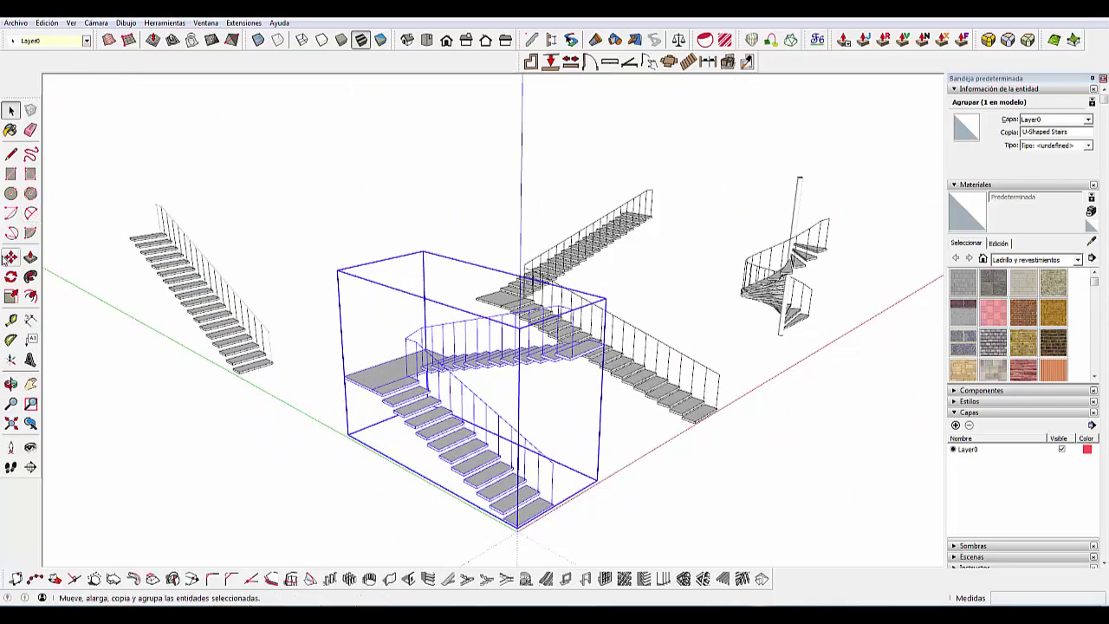
click(10, 258)
click(424, 514)
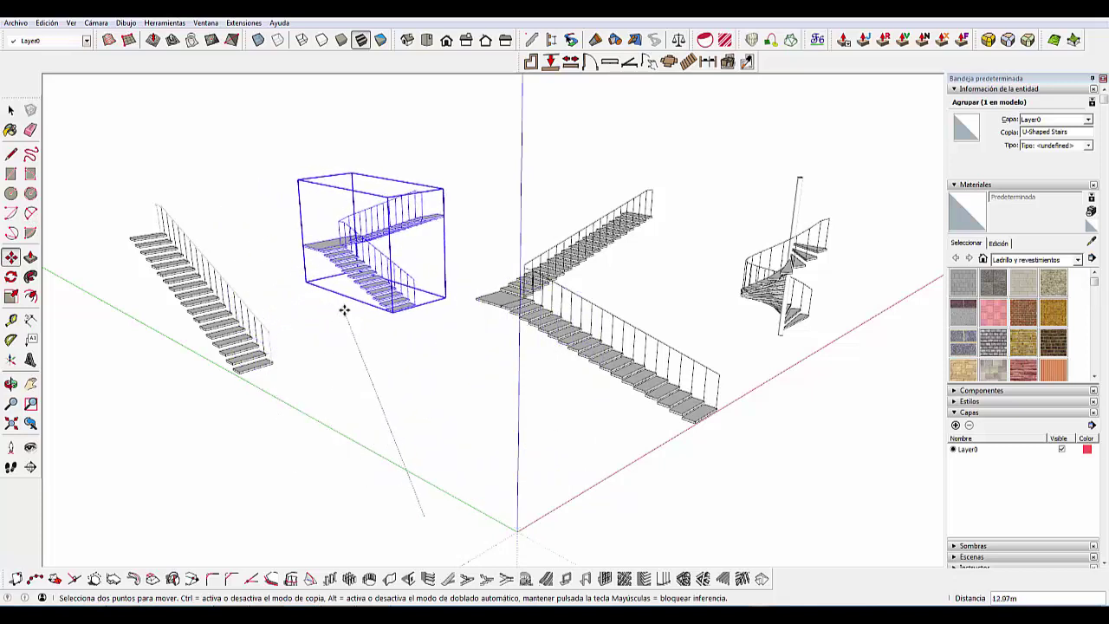
click(343, 311)
middle_drag(315, 396, 329, 96)
- Generate a Stair Maker wall Ladder with Tube rails, 0.04 m rails and 0.03 m rungs
click(206, 23)
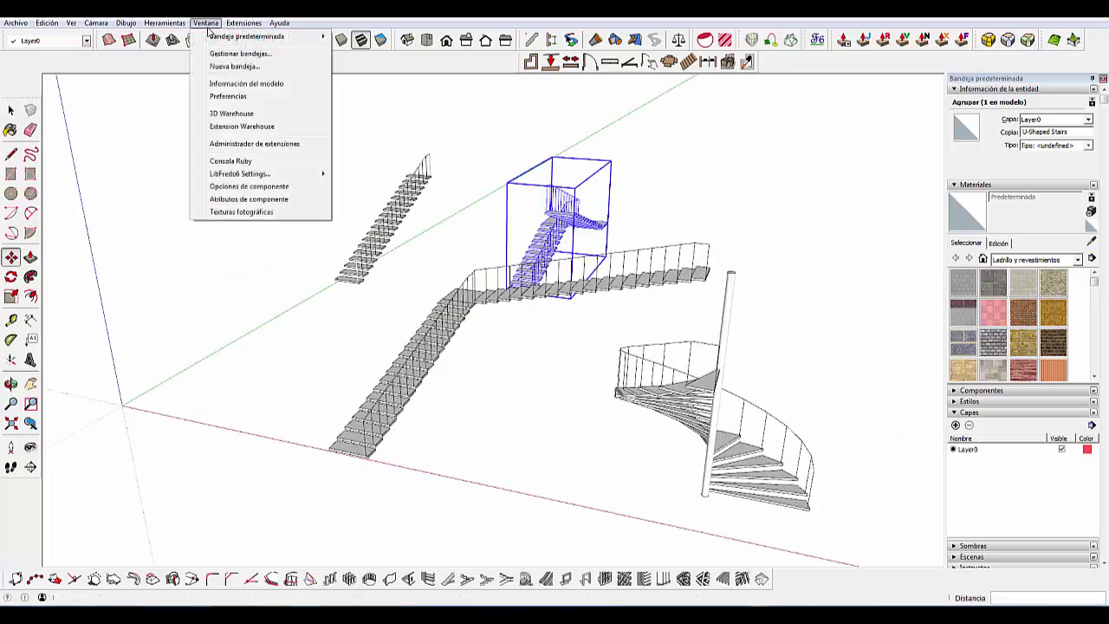
click(259, 96)
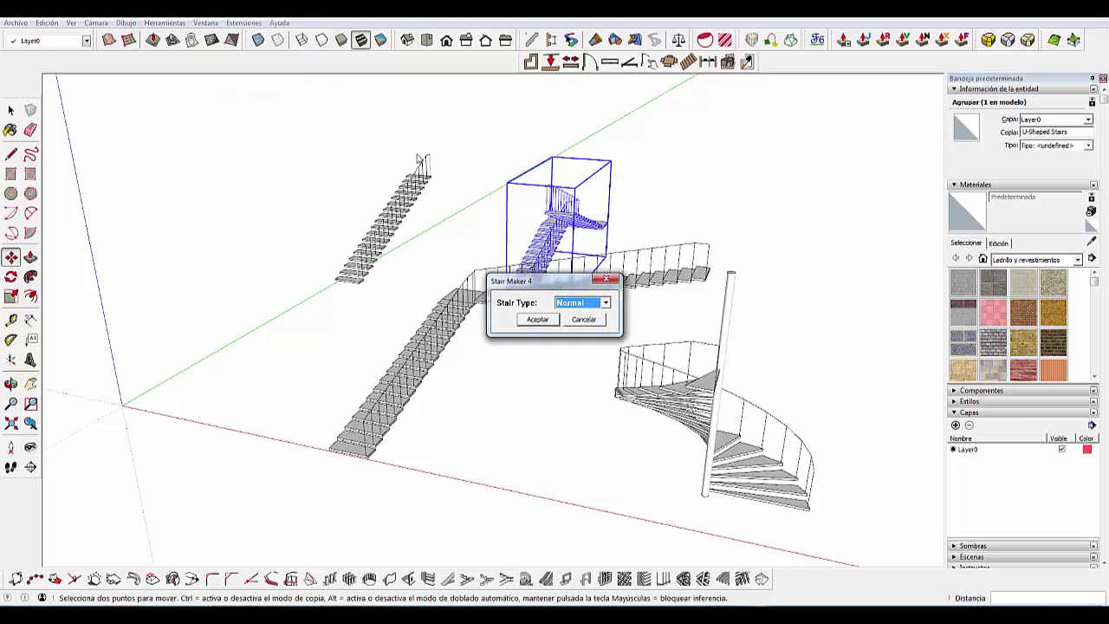
click(569, 300)
click(575, 354)
click(545, 321)
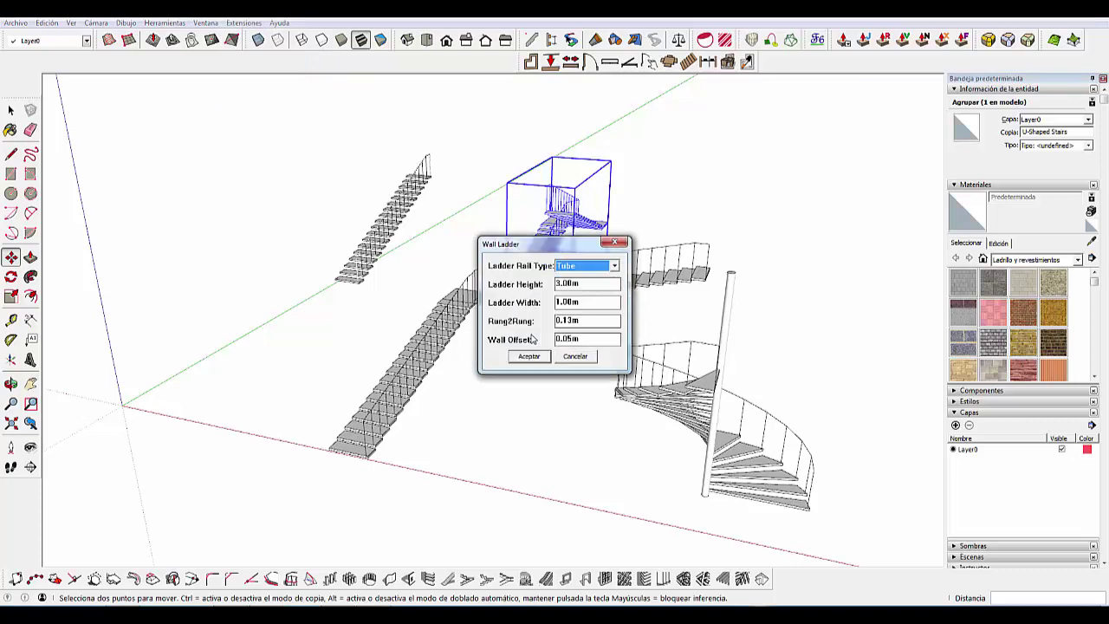
click(583, 266)
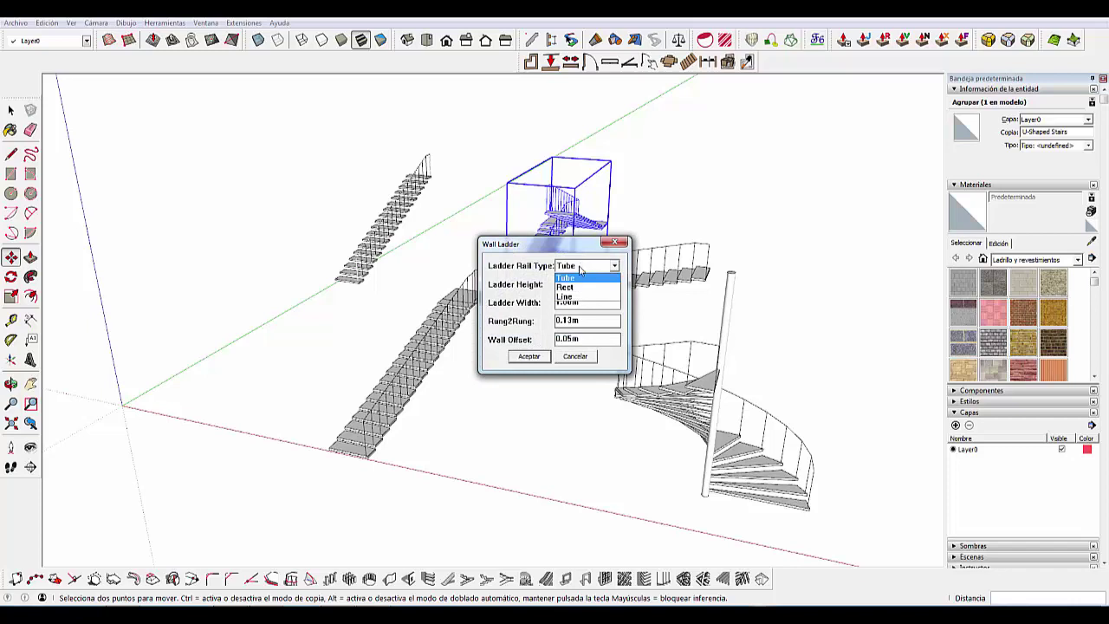
click(581, 270)
click(531, 356)
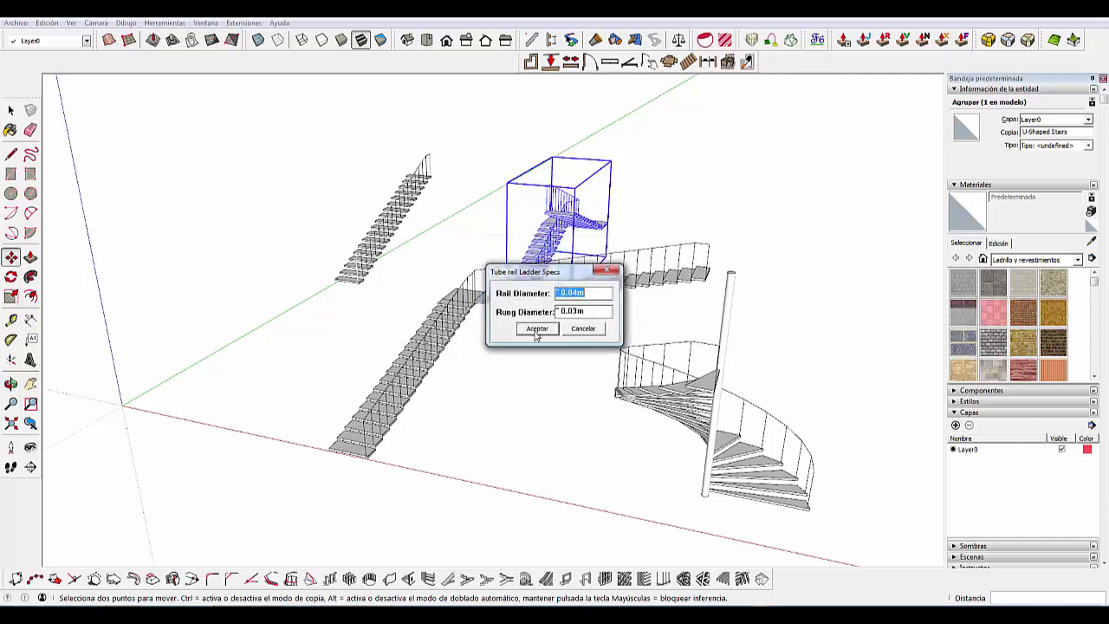
click(537, 330)
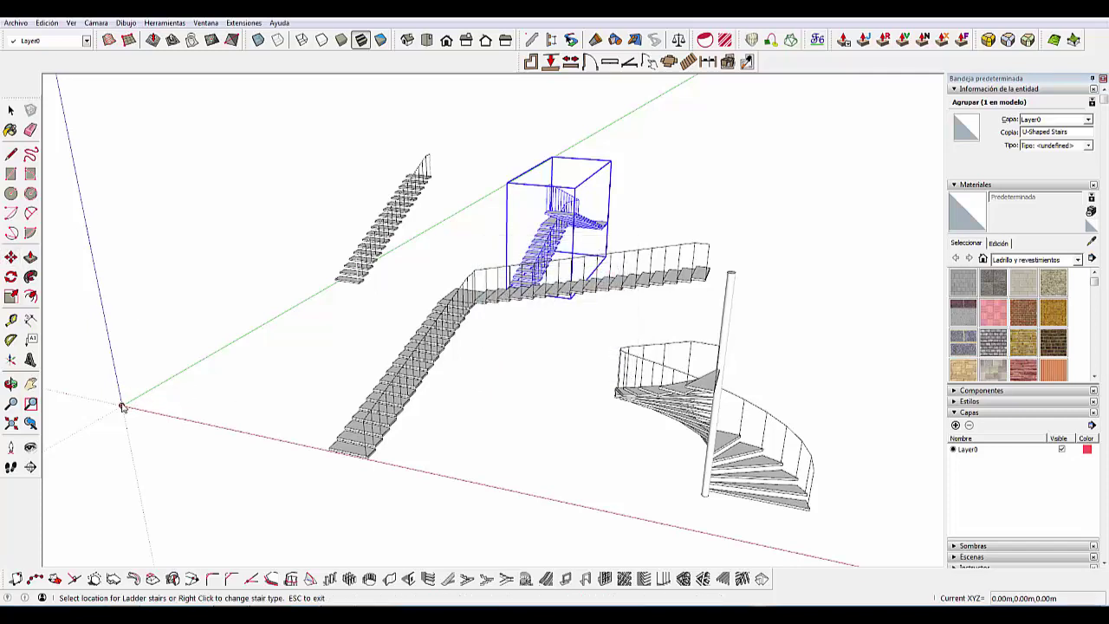
- Orbit and zoom to view the new ladder alongside all the staircases
mouse_move(122, 407)
middle_down()
mouse_move(260, 386)
mouse_move(183, 366)
mouse_move(148, 324)
mouse_move(228, 352)
mouse_move(289, 268)
mouse_move(368, 279)
middle_up()
scroll(289, 268, up, 3)
scroll(297, 252, up, 2)
scroll(285, 248, down, 5)
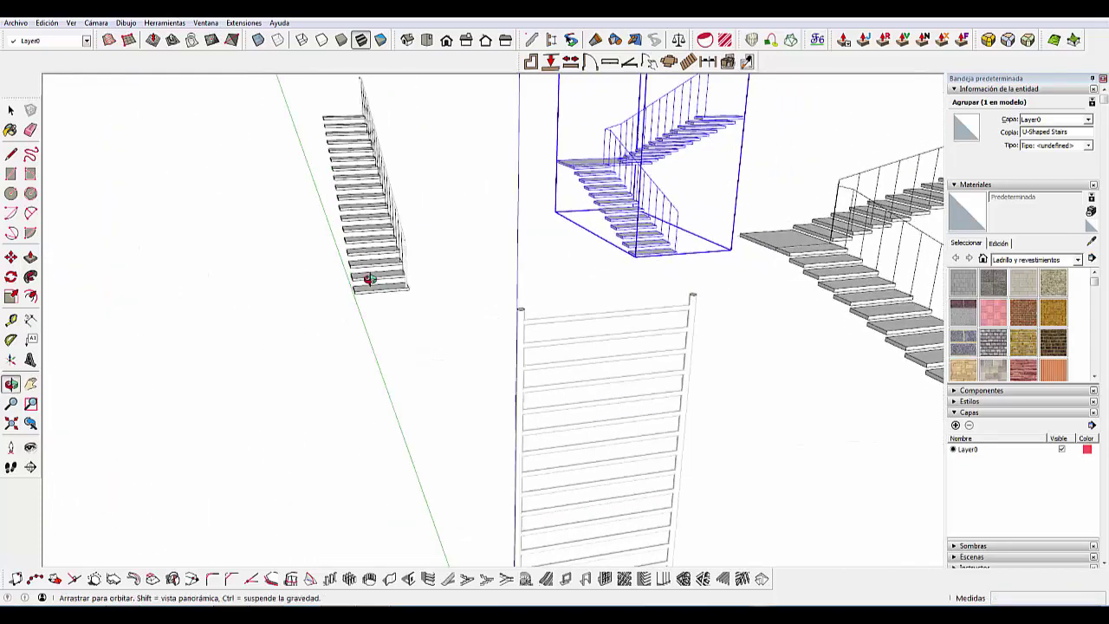
scroll(426, 300, down, 3)
scroll(307, 272, down, 2)
scroll(497, 347, down, 3)
middle_drag(497, 347, 451, 354)
scroll(457, 391, up, 1)
scroll(471, 404, up, 2)
scroll(476, 404, up, 1)
scroll(467, 401, up, 2)
scroll(442, 381, down, 2)
scroll(286, 390, down, 2)
scroll(300, 381, down, 2)
scroll(260, 346, down, 1)
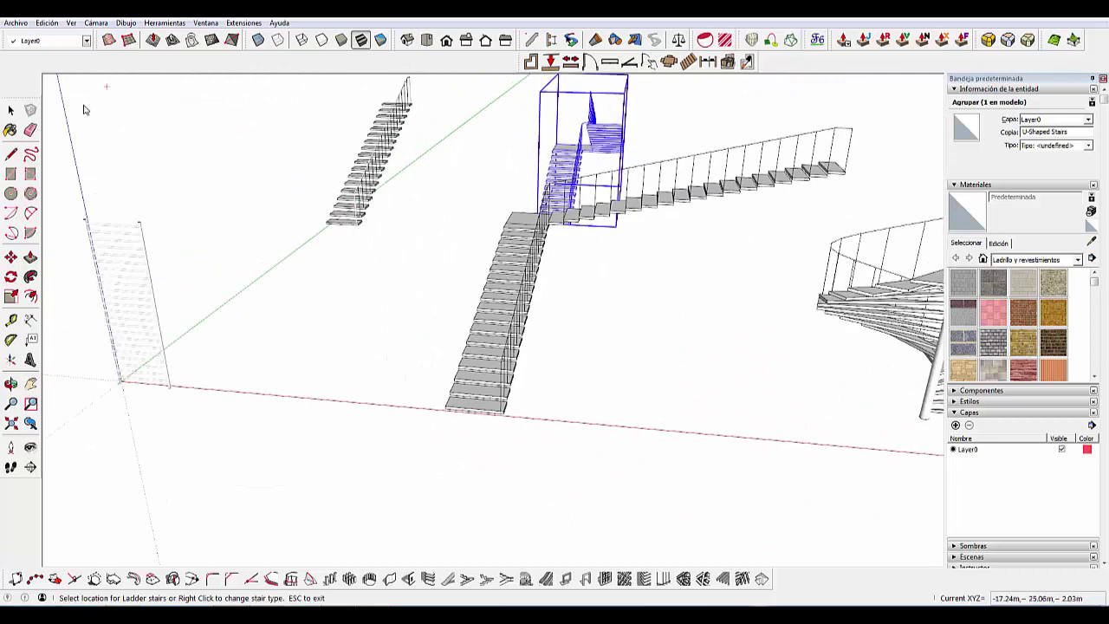
- Paint the wall ladder with the Metal > Aluminio material
click(10, 129)
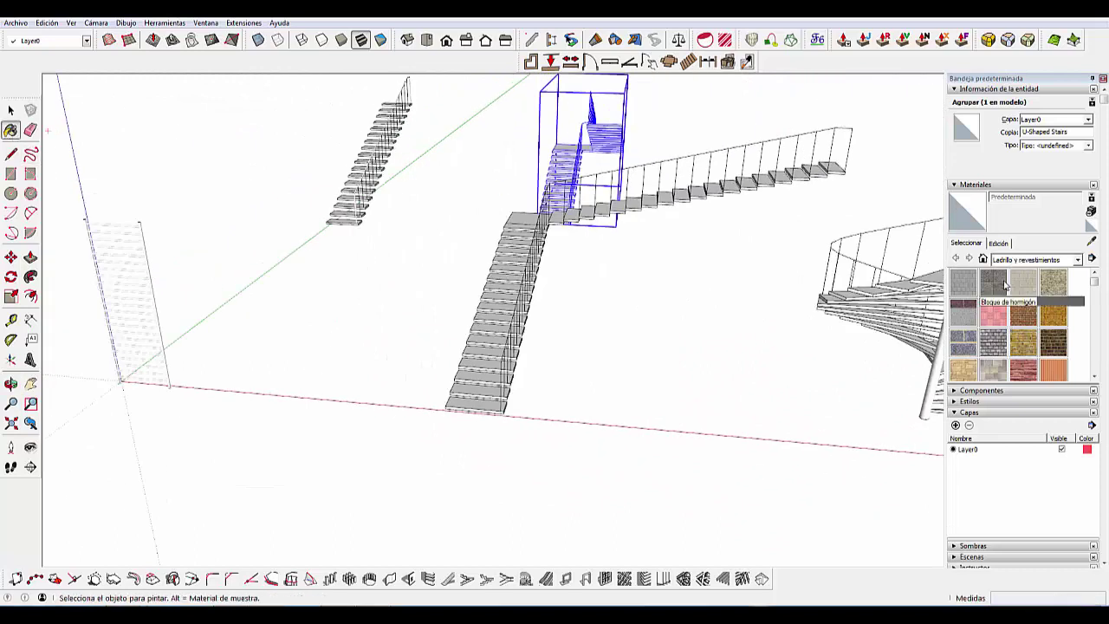
click(1036, 259)
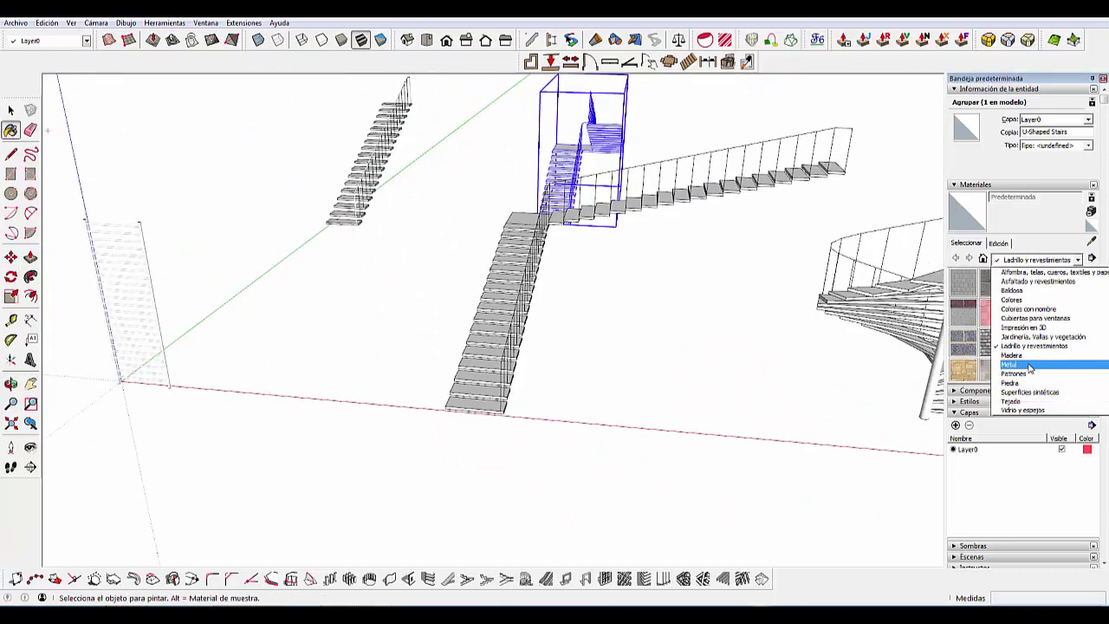
click(1030, 366)
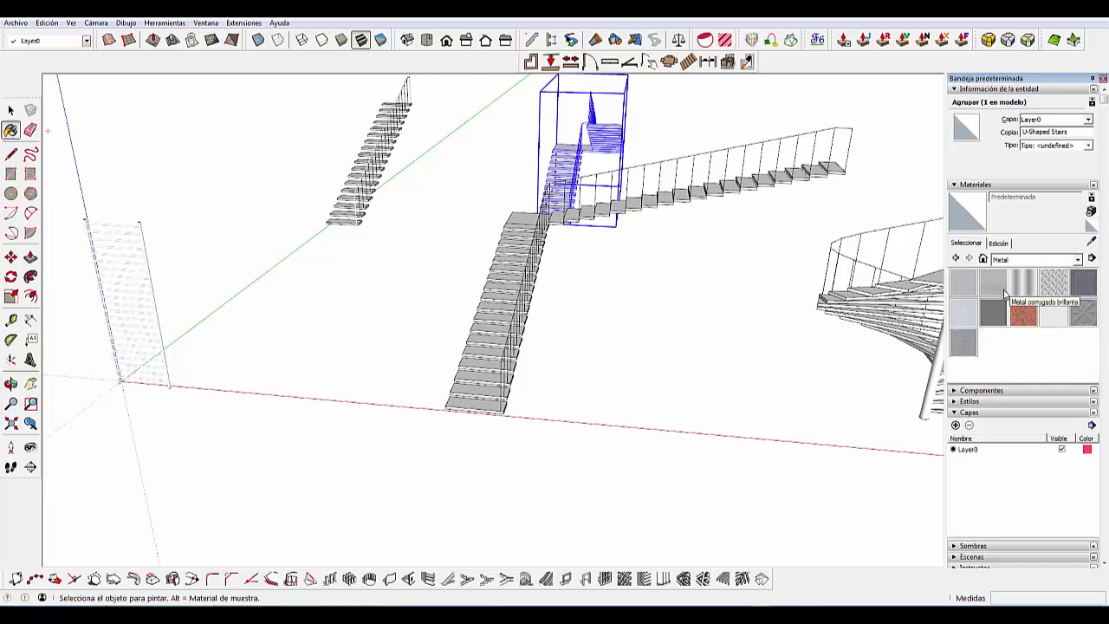
click(1003, 291)
click(131, 256)
mouse_move(132, 255)
middle_down()
mouse_move(349, 324)
mouse_move(320, 309)
mouse_move(485, 312)
middle_up()
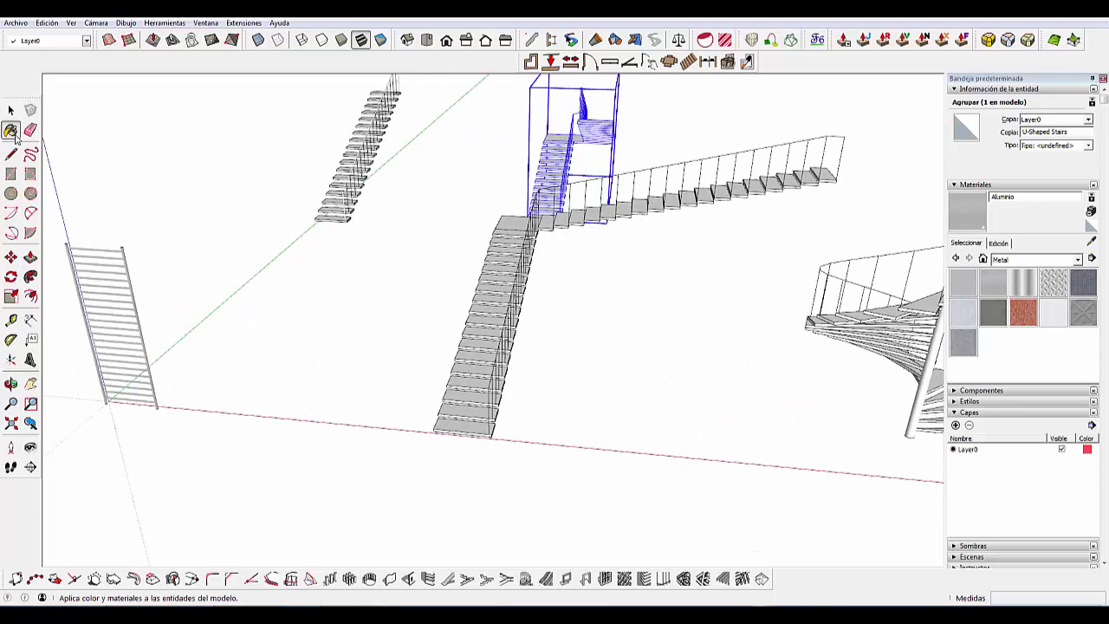
- Paint the left straight staircase treads with Madera > Chapa de madera 01
click(10, 110)
mouse_move(118, 144)
middle_down()
mouse_move(527, 292)
mouse_move(199, 174)
middle_up()
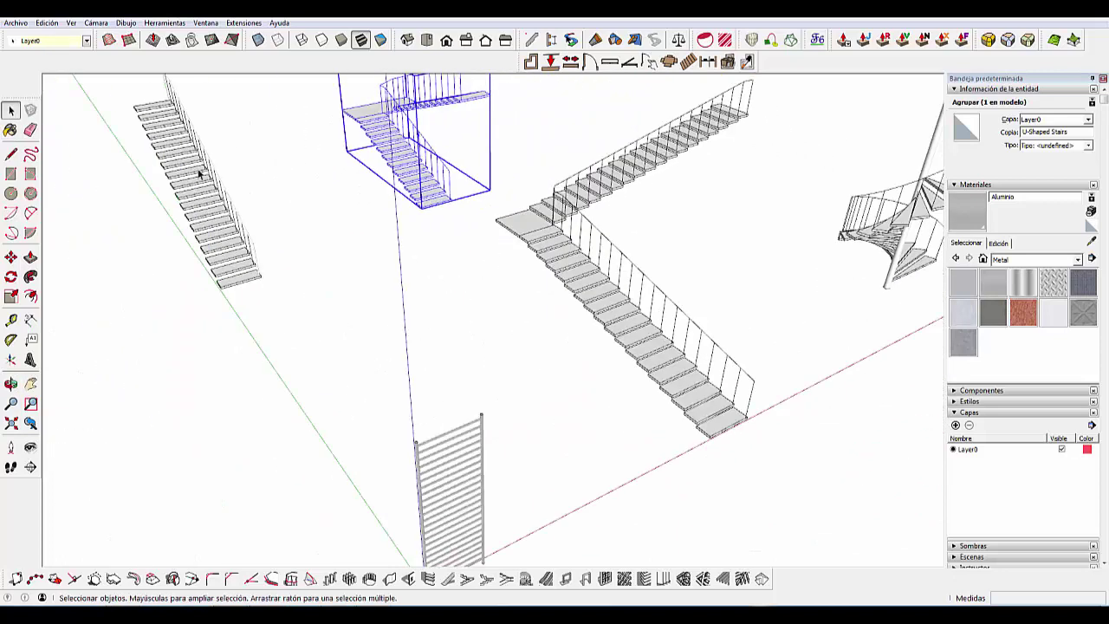
scroll(208, 208, up, 3)
scroll(217, 235, up, 1)
click(213, 240)
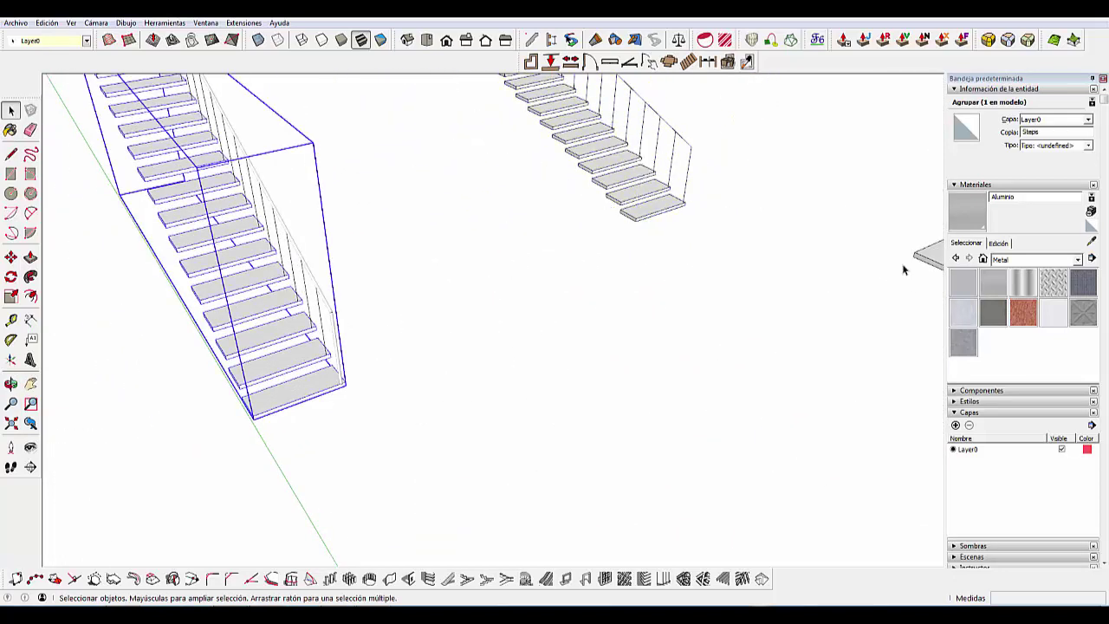
click(1041, 261)
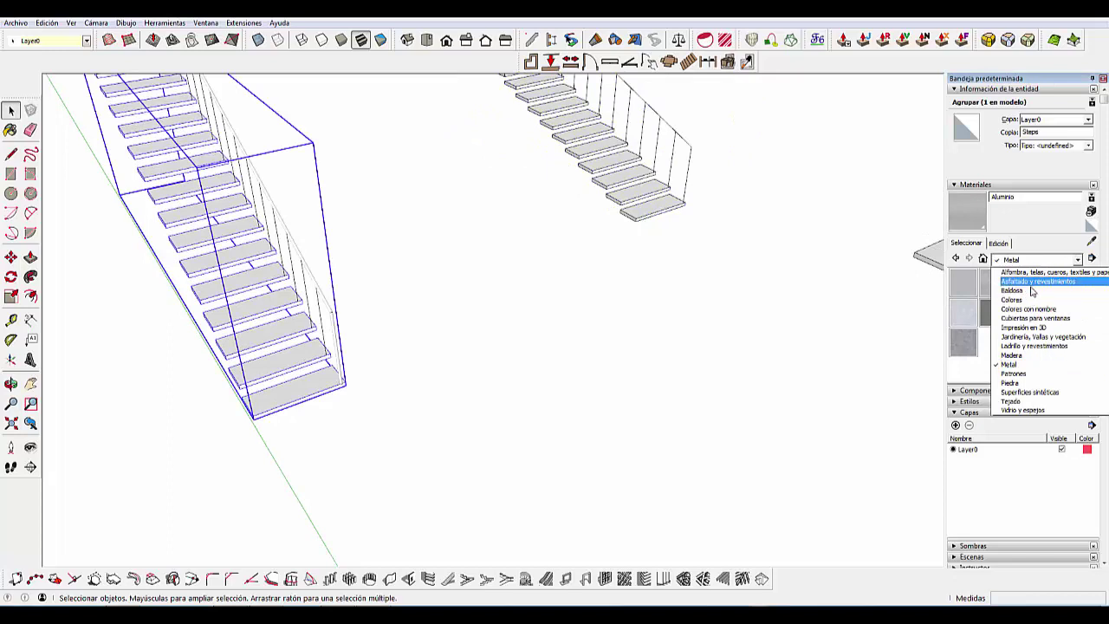
click(1013, 355)
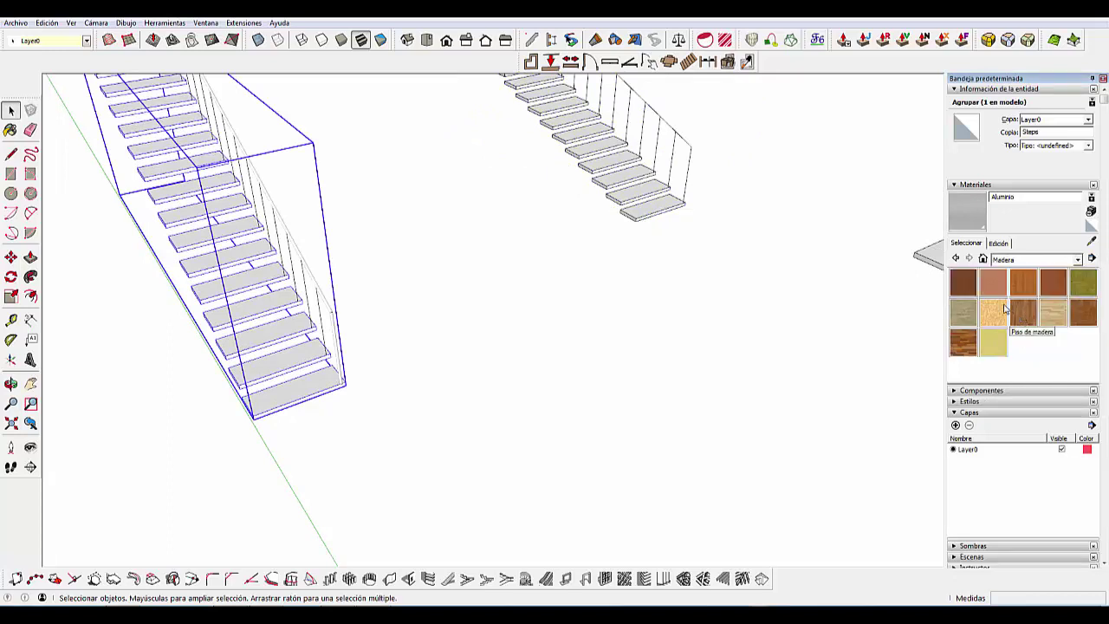
click(963, 284)
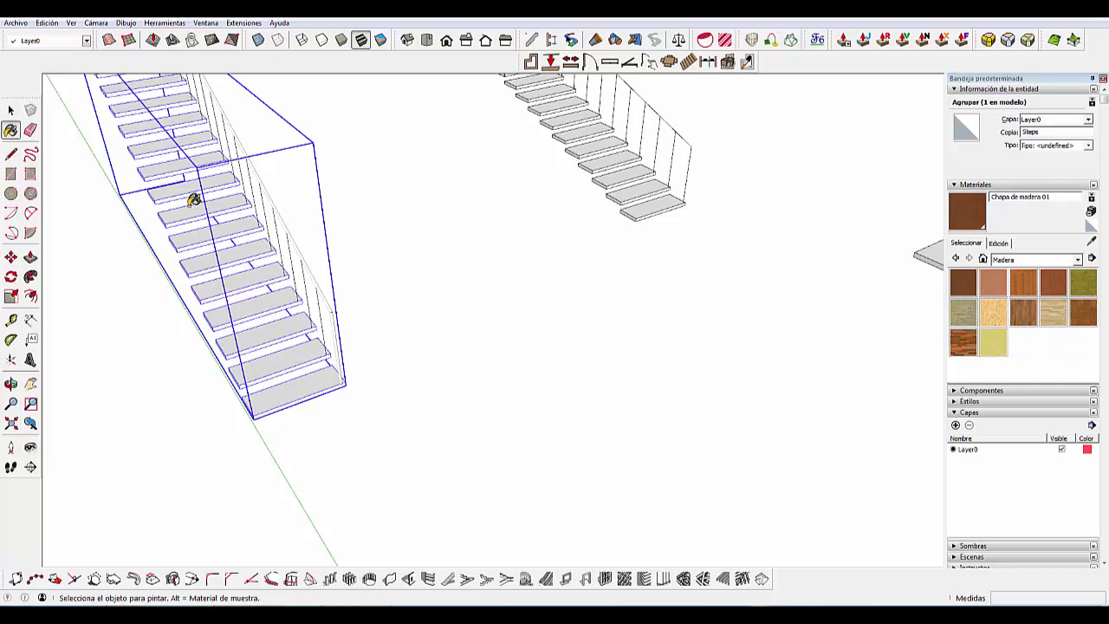
click(192, 199)
- Apply Chapa de madera 01 to the upper-right, spiral and long straight staircases
scroll(507, 267, down, 3)
mouse_move(507, 267)
middle_down()
mouse_move(292, 255)
mouse_move(468, 221)
middle_up()
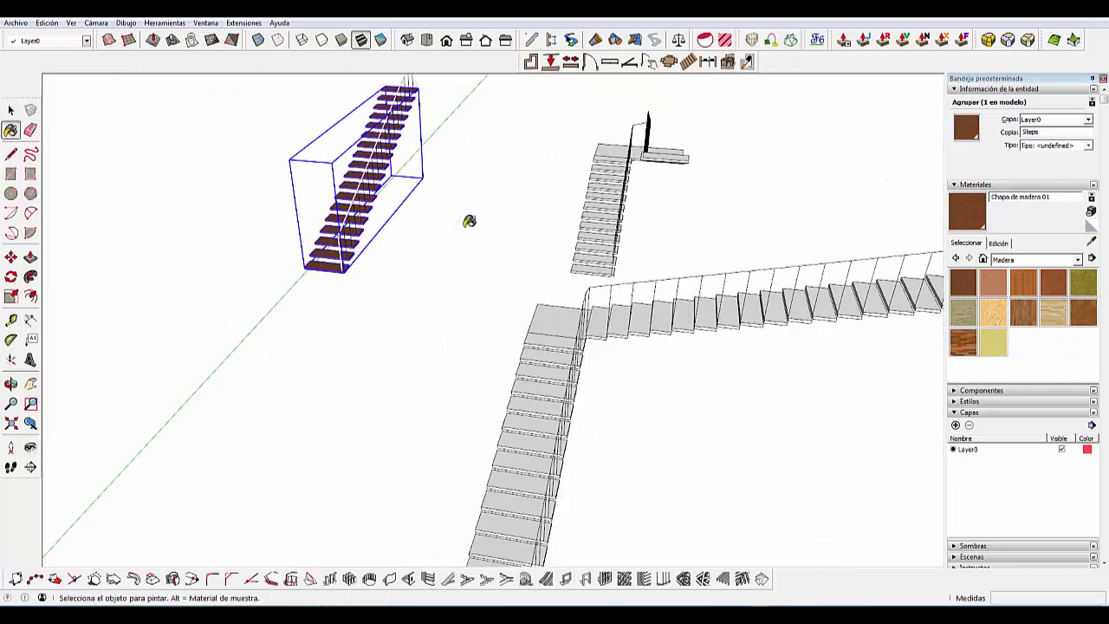
click(596, 208)
mouse_move(596, 207)
middle_down()
mouse_move(389, 218)
mouse_move(299, 191)
mouse_move(477, 352)
mouse_move(503, 343)
mouse_move(421, 329)
mouse_move(426, 306)
mouse_move(440, 336)
middle_up()
click(532, 389)
click(425, 307)
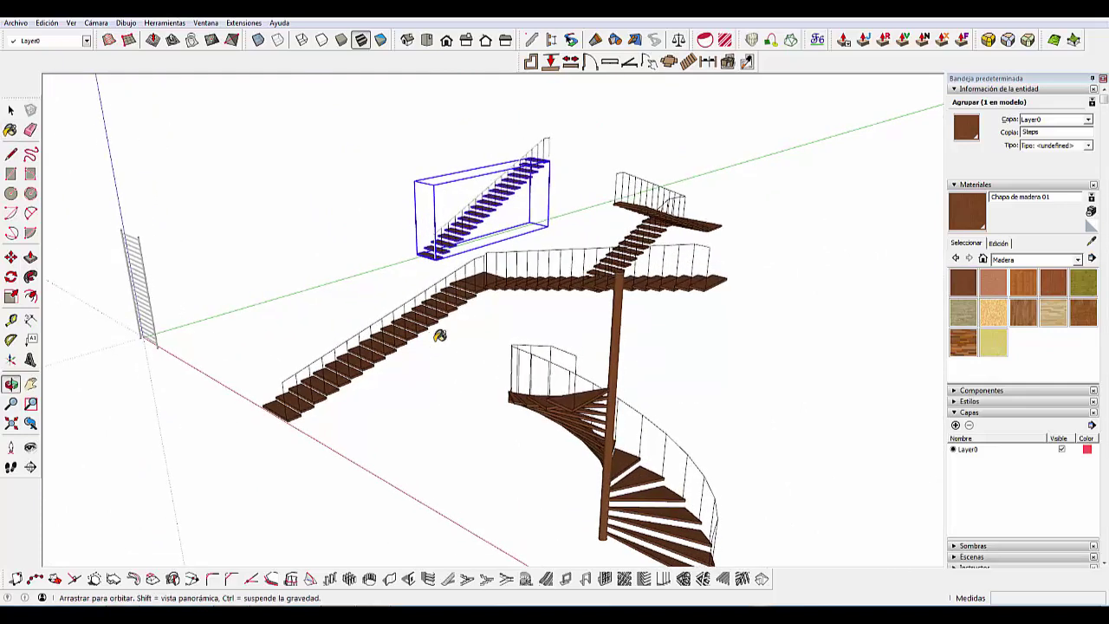
- Orbit to view all the finished stairs and clear the selection
click(11, 108)
scroll(193, 230, down, 3)
mouse_move(346, 286)
middle_down()
mouse_move(483, 364)
mouse_move(611, 366)
middle_up()
scroll(483, 364, up, 3)
click(480, 365)
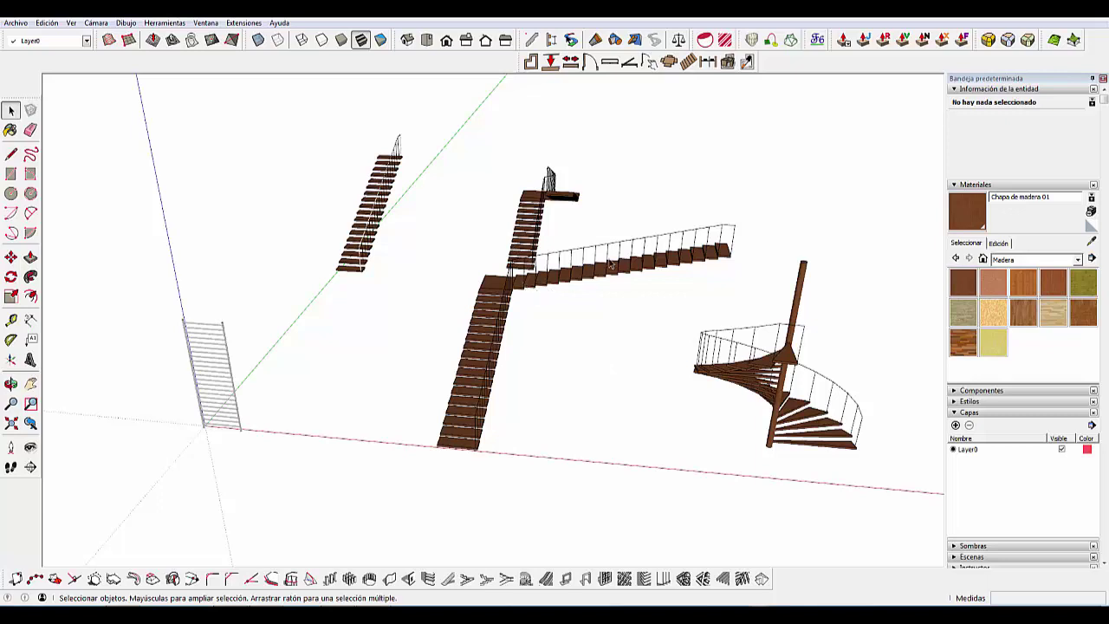
scroll(681, 237, up, 2)
scroll(702, 259, up, 2)
scroll(584, 205, down, 3)
scroll(583, 205, down, 2)
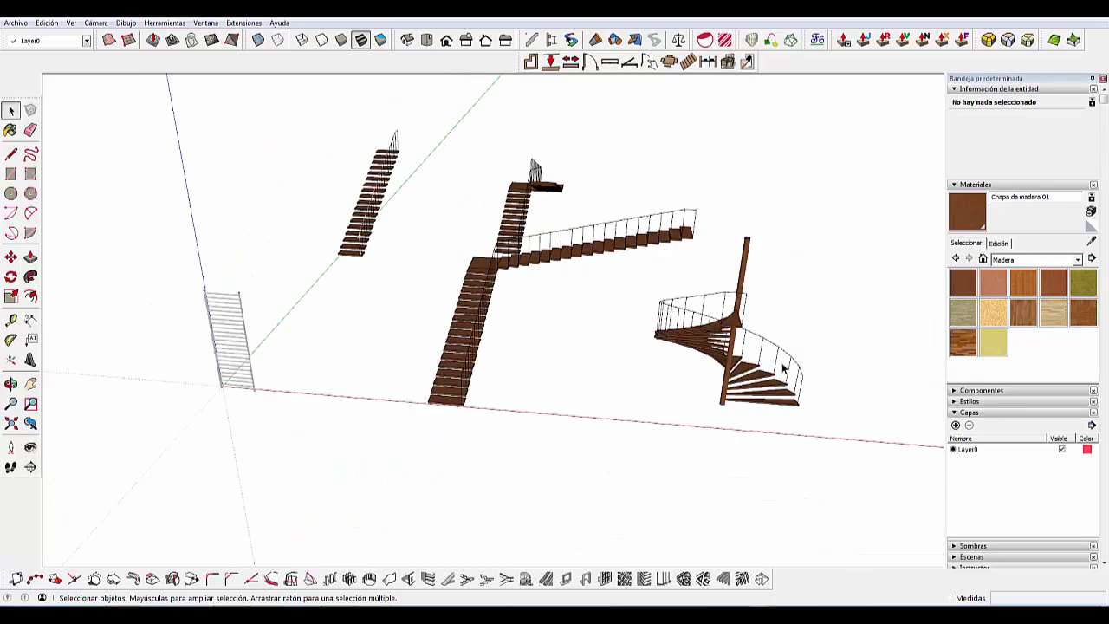
scroll(783, 367, up, 2)
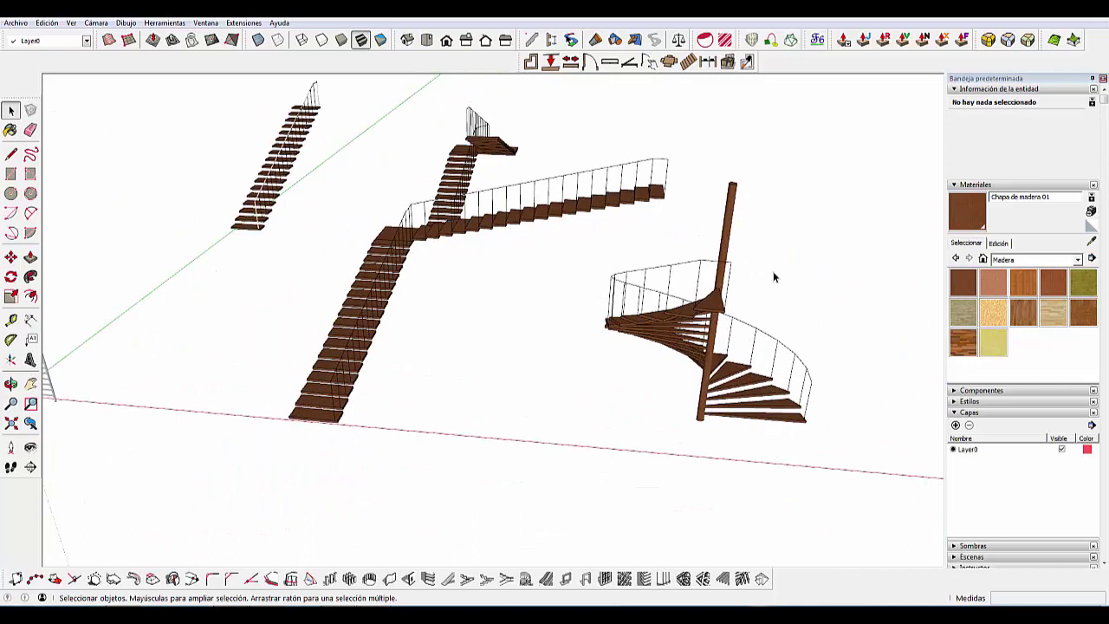